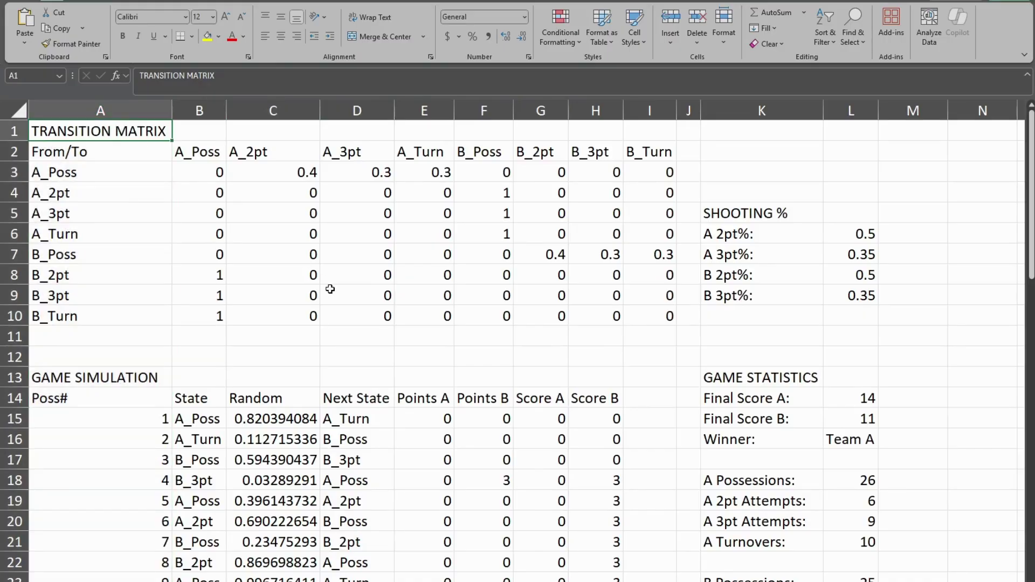
# Review the A_Poss row: 0 to A_Poss, 0.4 A_2pt, 0.3 A_3pt, 0.3 A_Turn.
pyautogui.click(116, 175)
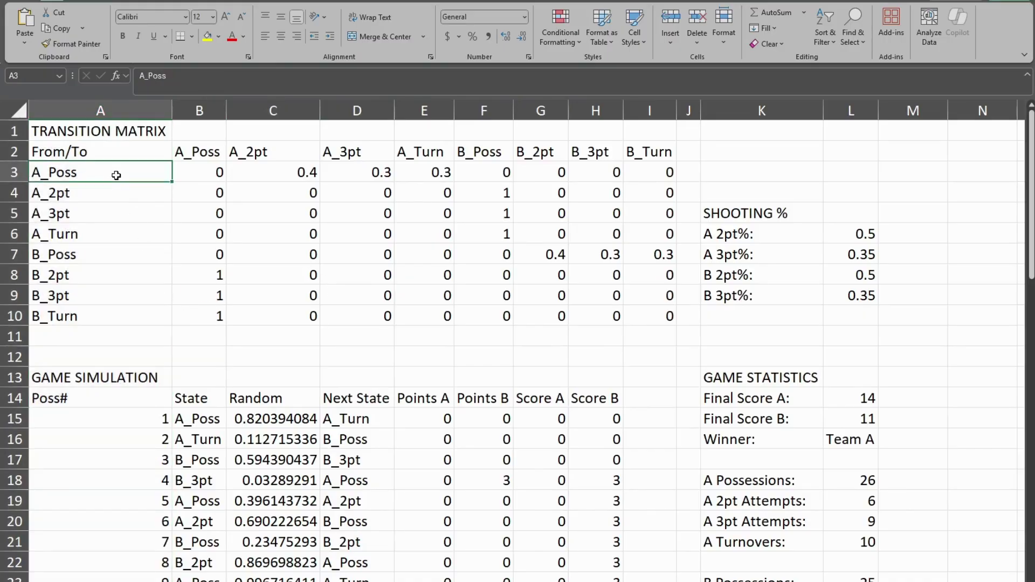
pyautogui.click(271, 174)
pyautogui.click(362, 171)
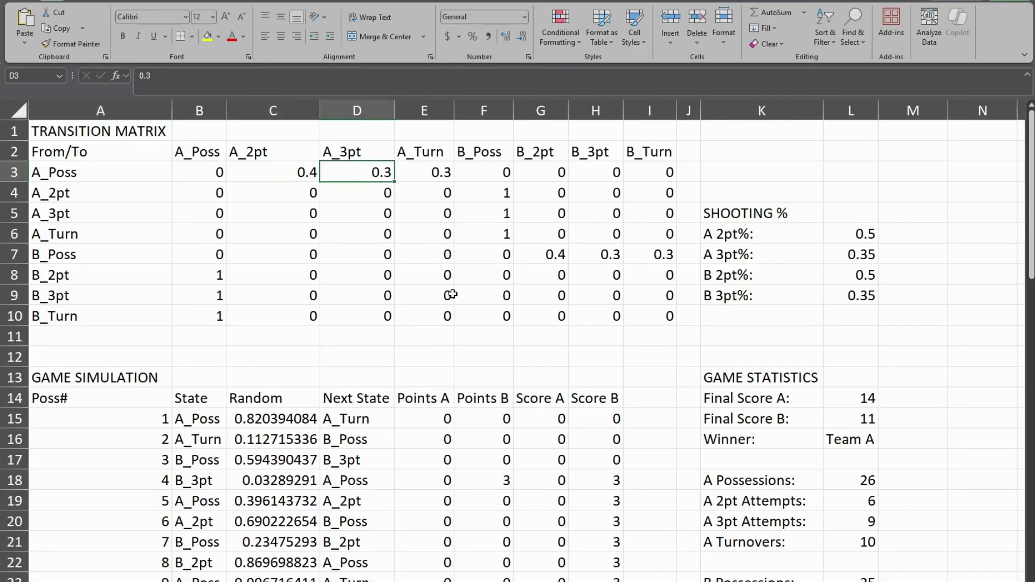
pyautogui.click(419, 164)
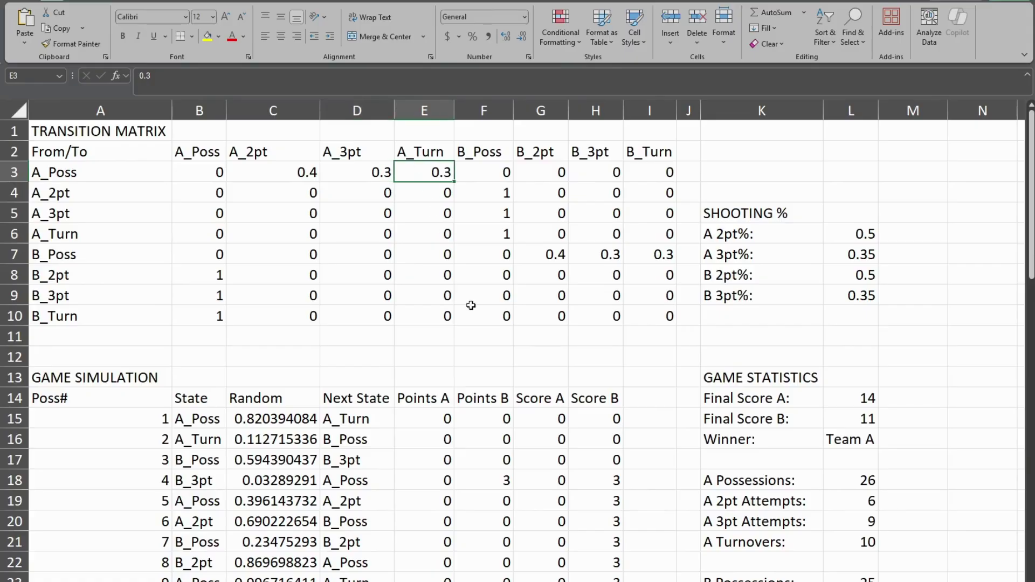
pyautogui.click(214, 179)
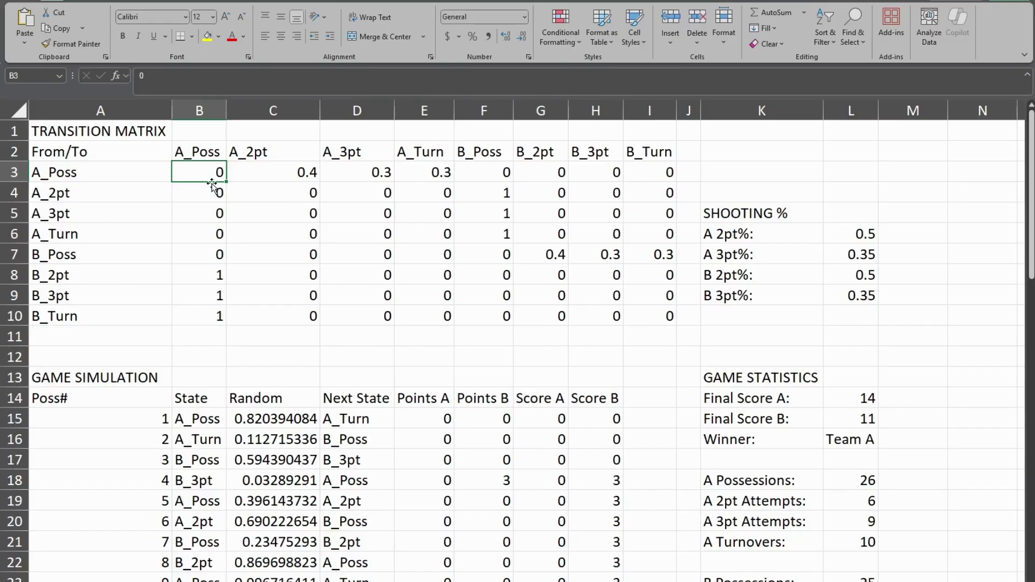
# Go through the matrix column headings from A_Poss to B_Turn.
pyautogui.click(198, 154)
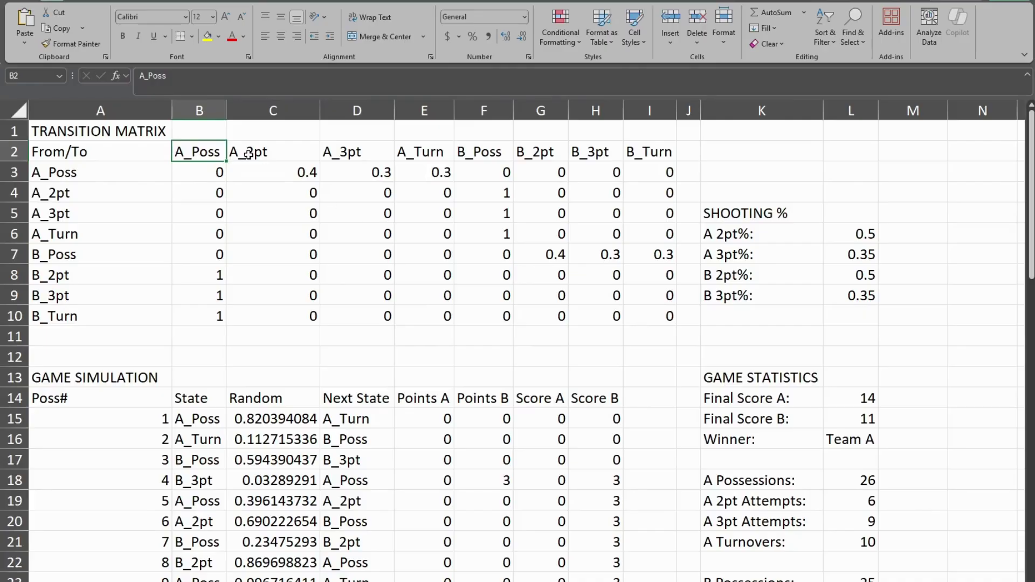
pyautogui.click(307, 157)
pyautogui.moveTo(367, 165); pyautogui.dragTo(369, 159)
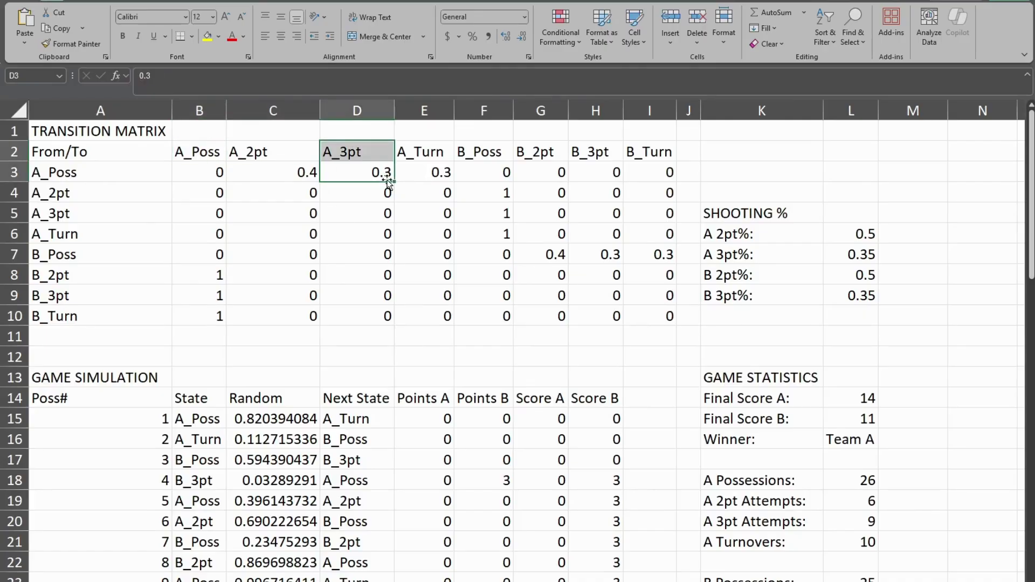
pyautogui.click(376, 160)
pyautogui.press('Right')
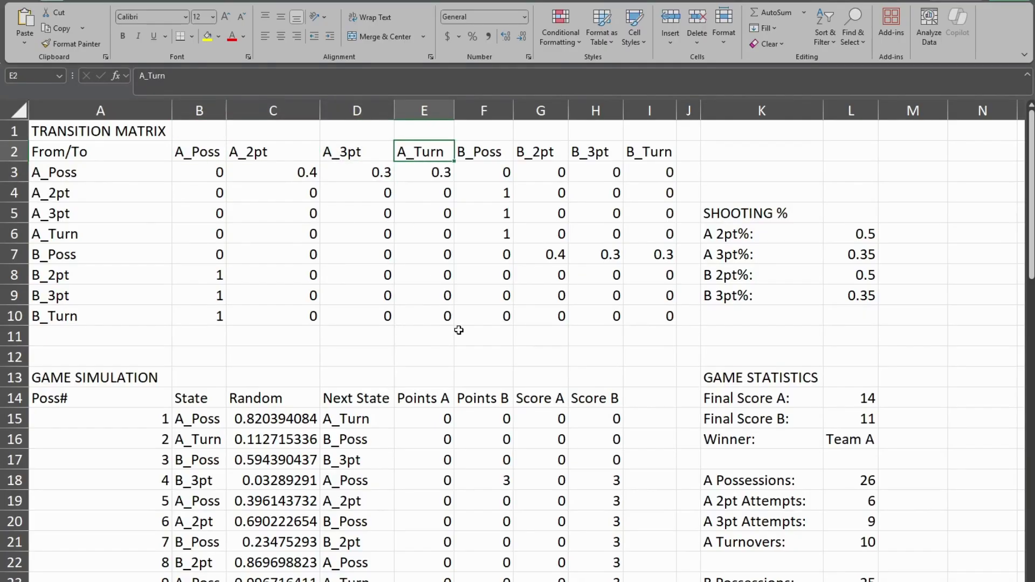
pyautogui.click(488, 157)
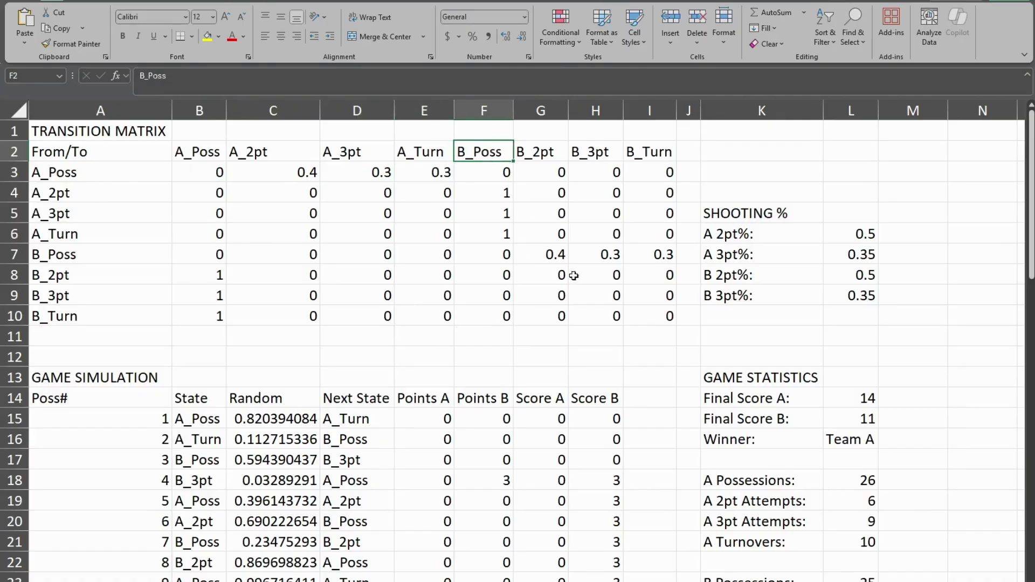
pyautogui.click(560, 154)
pyautogui.click(585, 152)
pyautogui.click(642, 154)
pyautogui.click(542, 144)
pyautogui.click(489, 155)
pyautogui.click(540, 153)
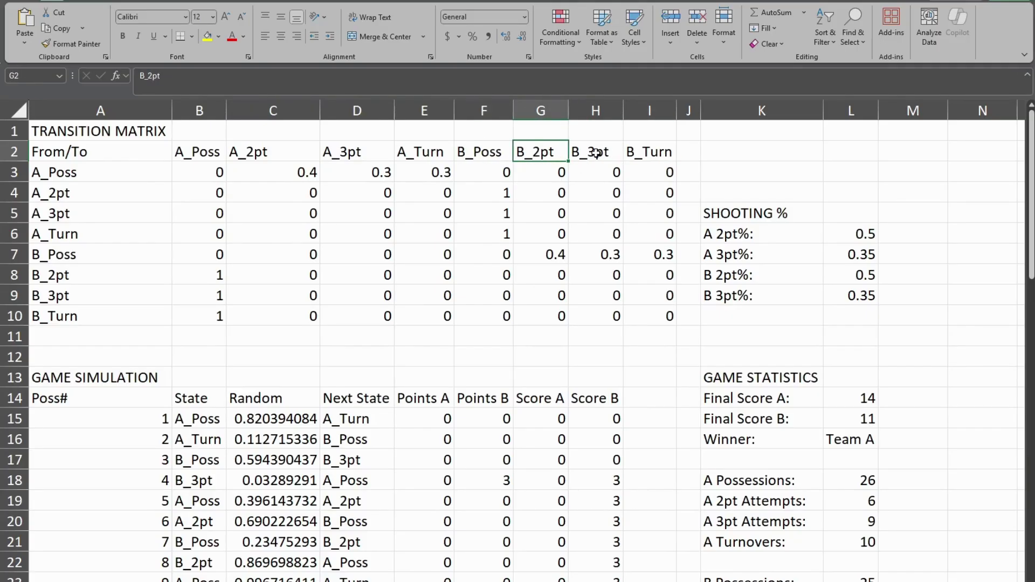
pyautogui.click(604, 152)
pyautogui.click(655, 157)
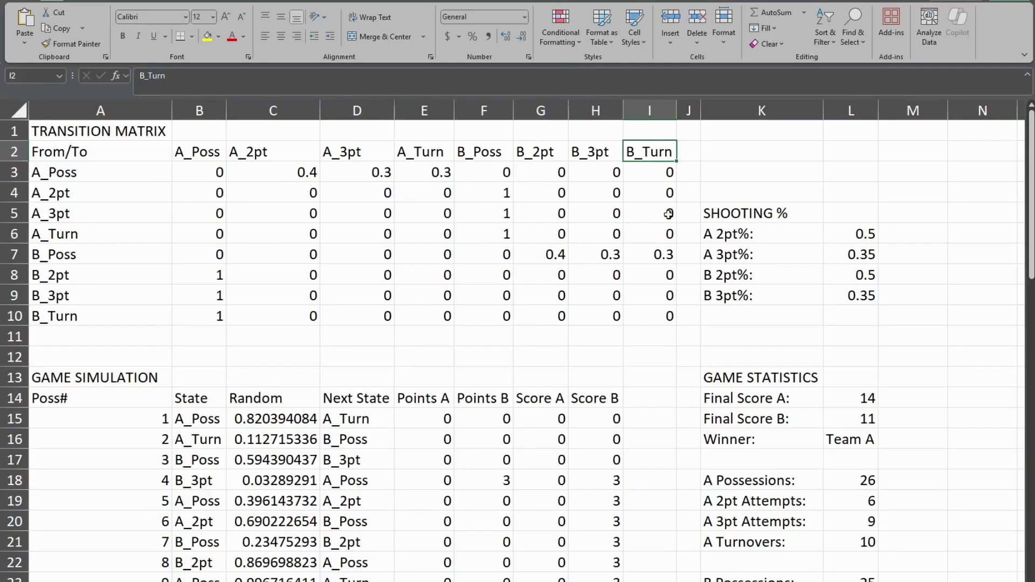
# Re-examine the A_Poss transitions: 0 to itself, 0.4 A_2pt, 0.3 A_3pt, 0.3 A_Turn.
pyautogui.moveTo(89, 154); pyautogui.dragTo(646, 312)
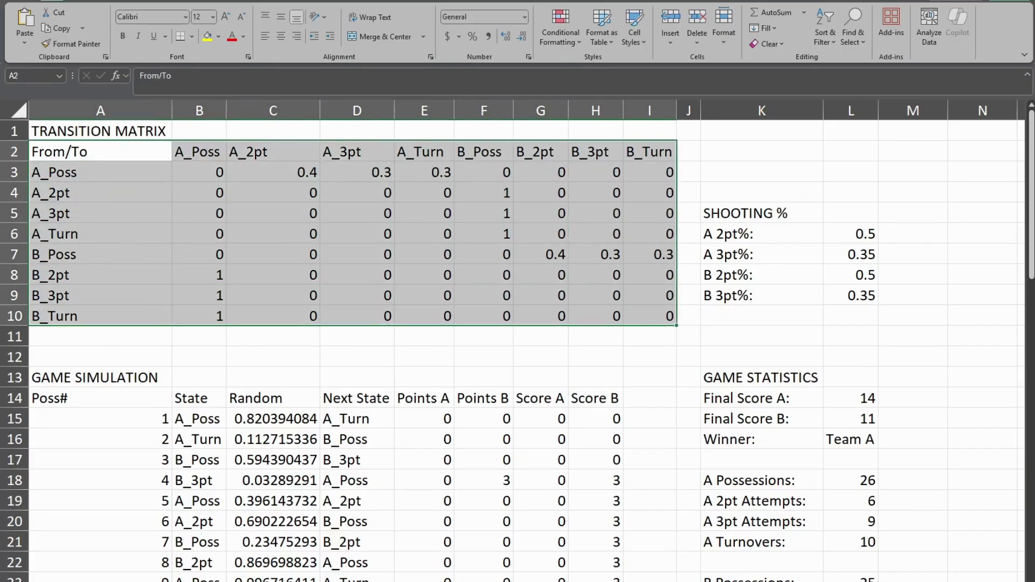
pyautogui.click(52, 179)
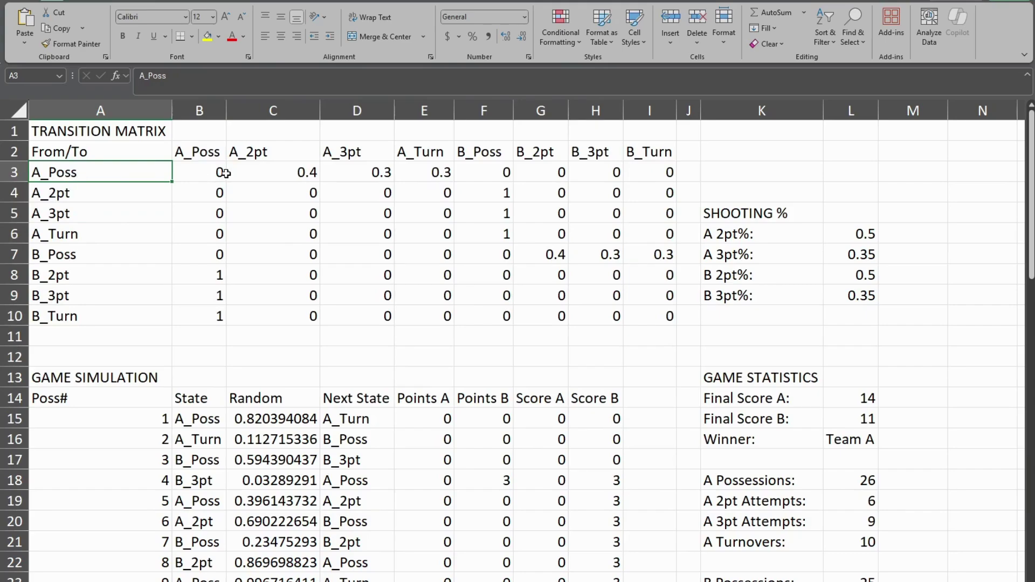
pyautogui.click(198, 174)
pyautogui.press('Left')
pyautogui.click(202, 178)
pyautogui.click(199, 144)
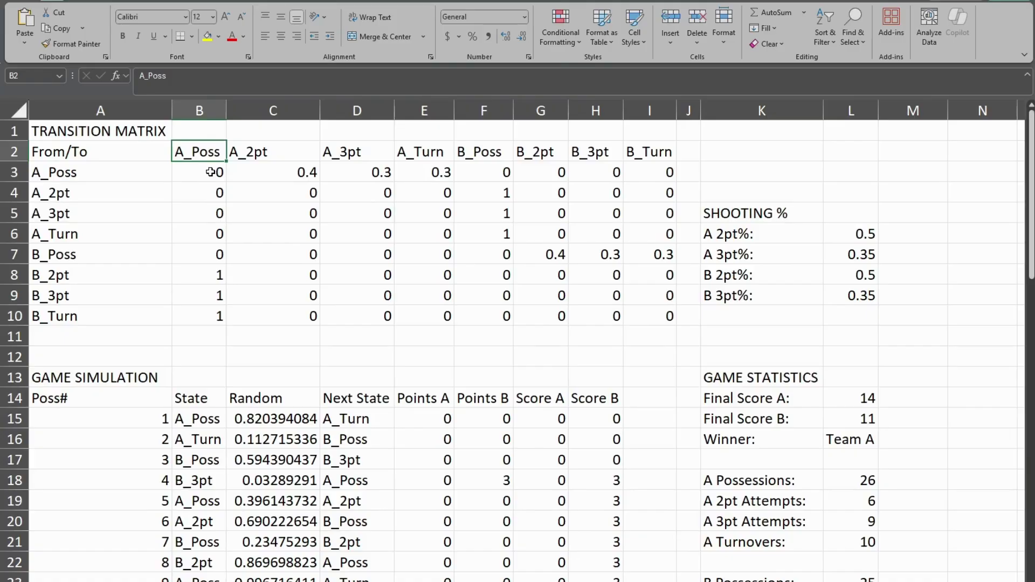
pyautogui.click(211, 172)
pyautogui.press('Left')
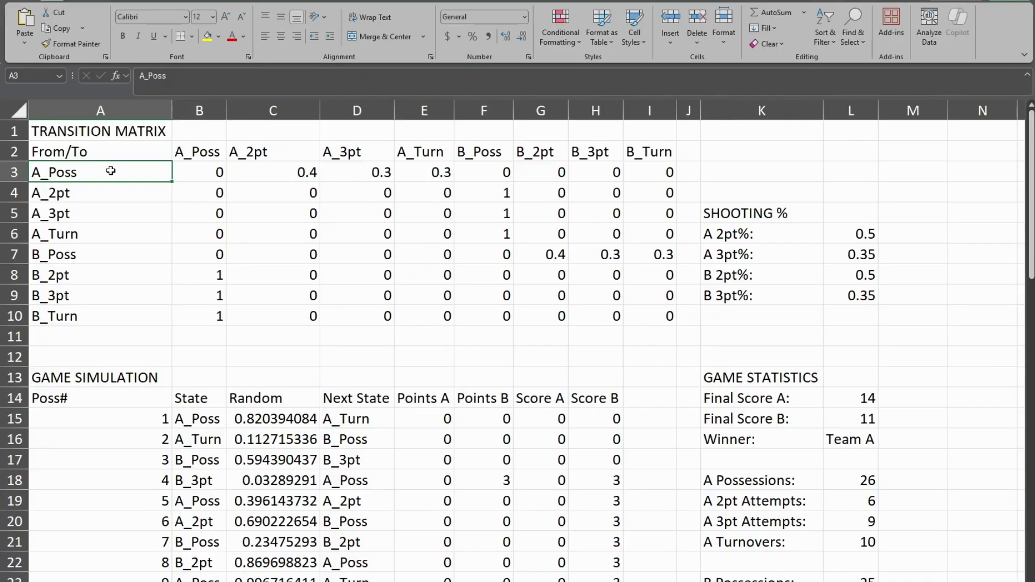
pyautogui.click(273, 177)
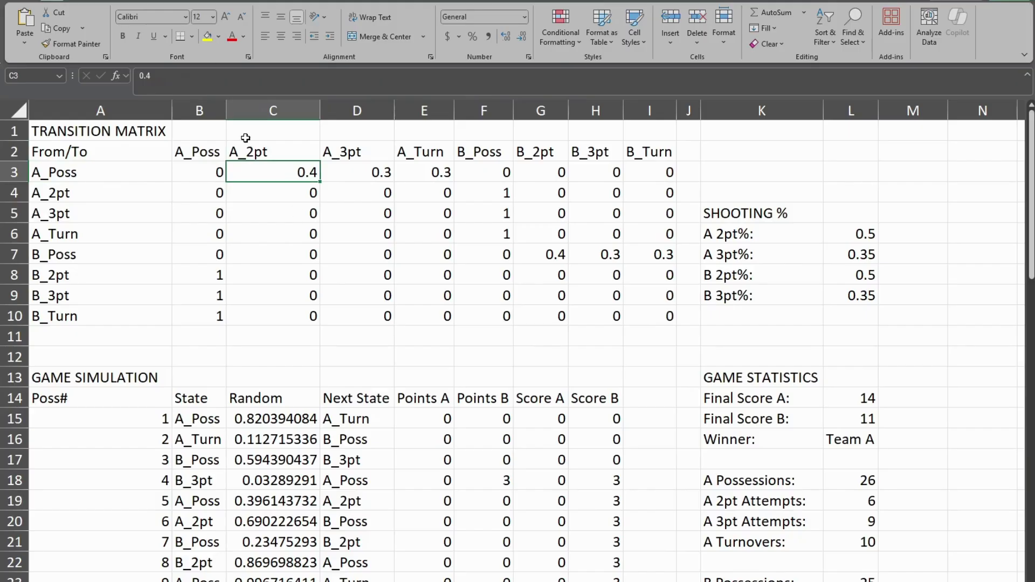
pyautogui.click(91, 170)
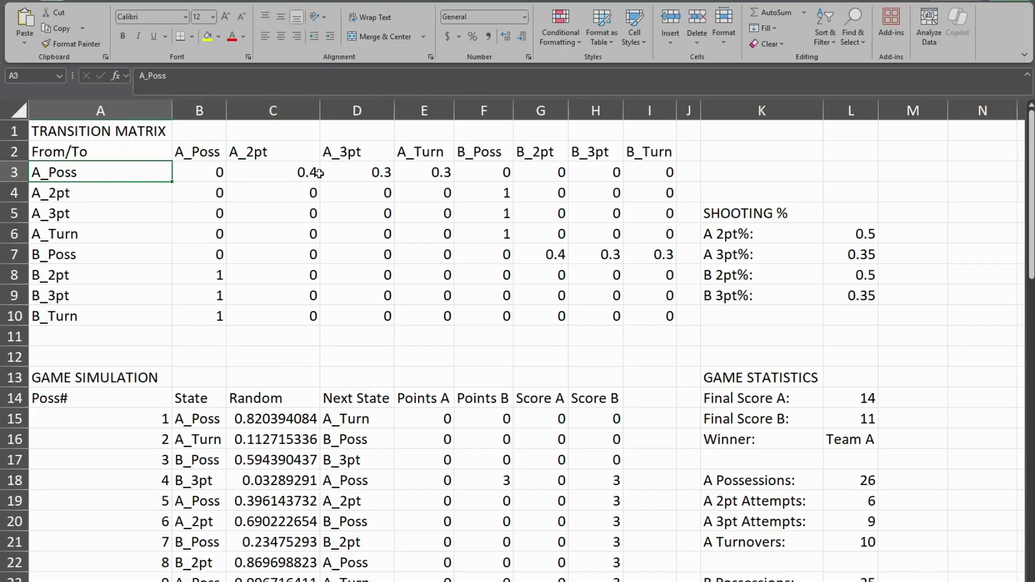
pyautogui.click(358, 173)
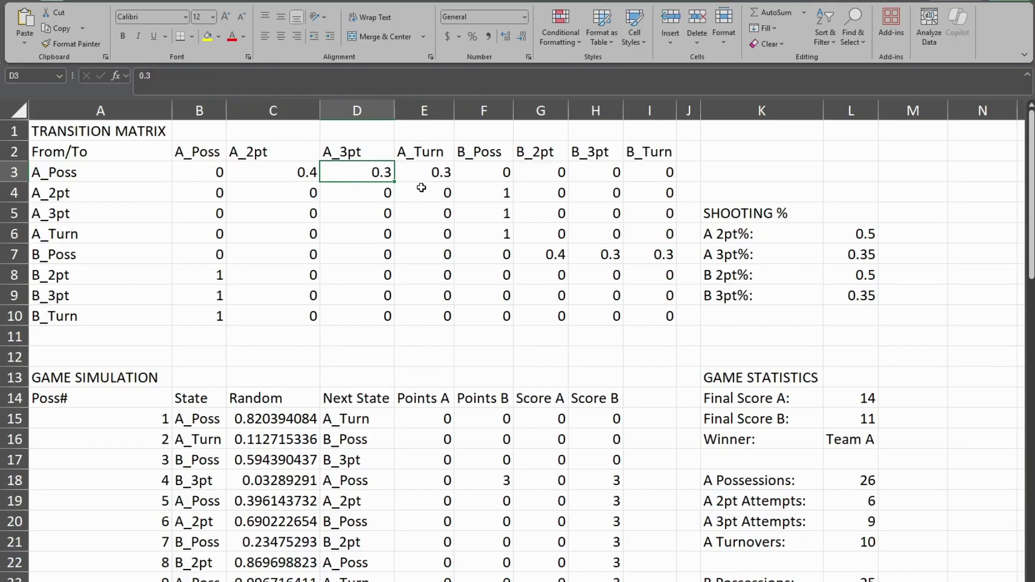
pyautogui.click(97, 179)
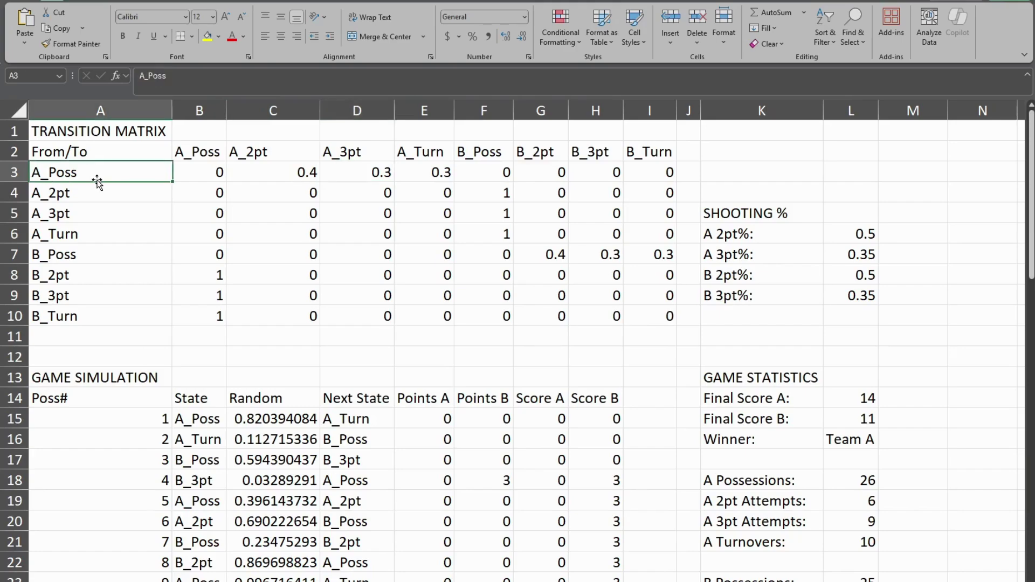
pyautogui.click(443, 171)
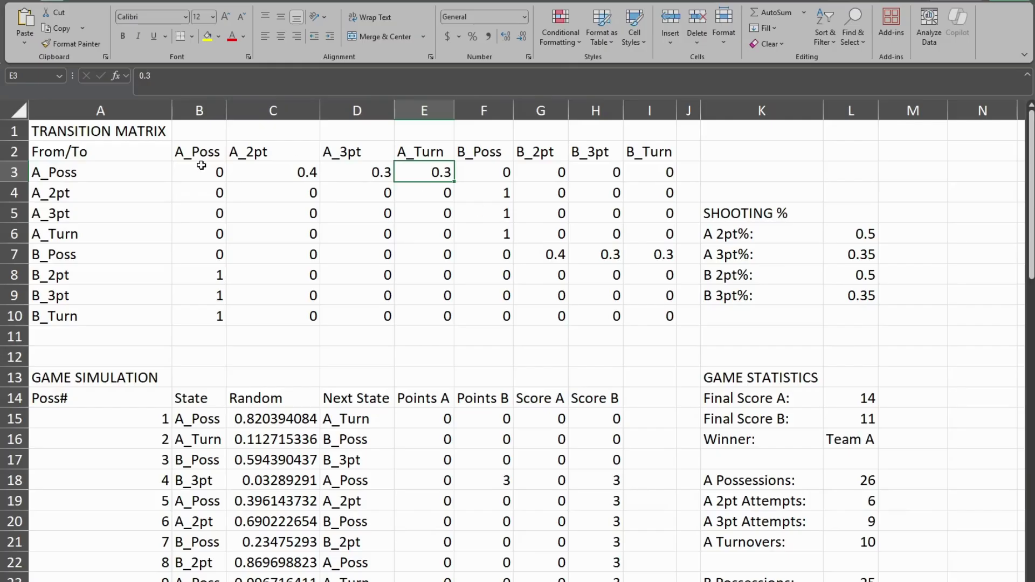
# Select the A_Poss row's eight transition probabilities.
pyautogui.moveTo(81, 173); pyautogui.dragTo(546, 159)
pyautogui.moveTo(204, 174); pyautogui.dragTo(658, 171)
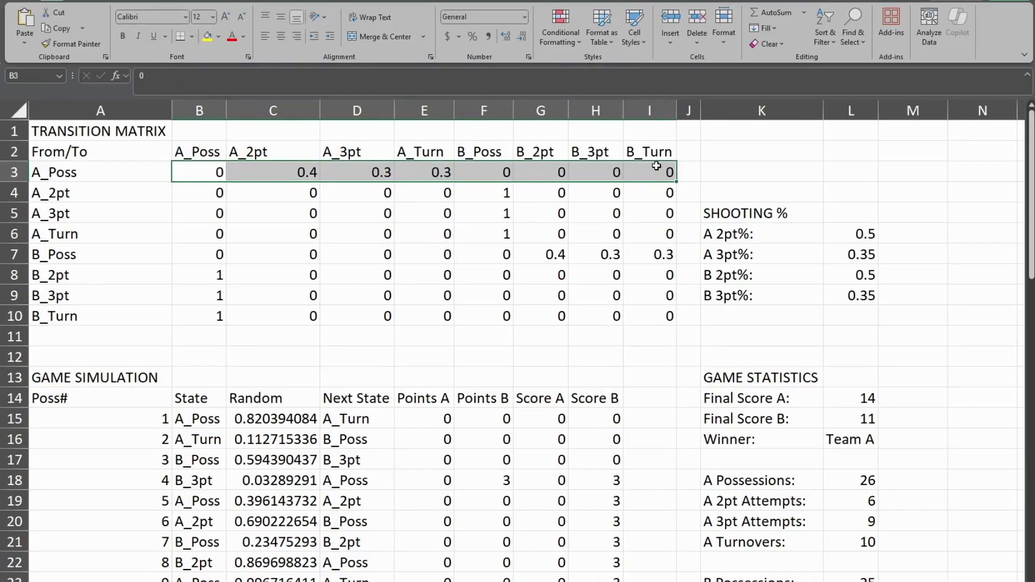
pyautogui.click(710, 156)
pyautogui.click(686, 173)
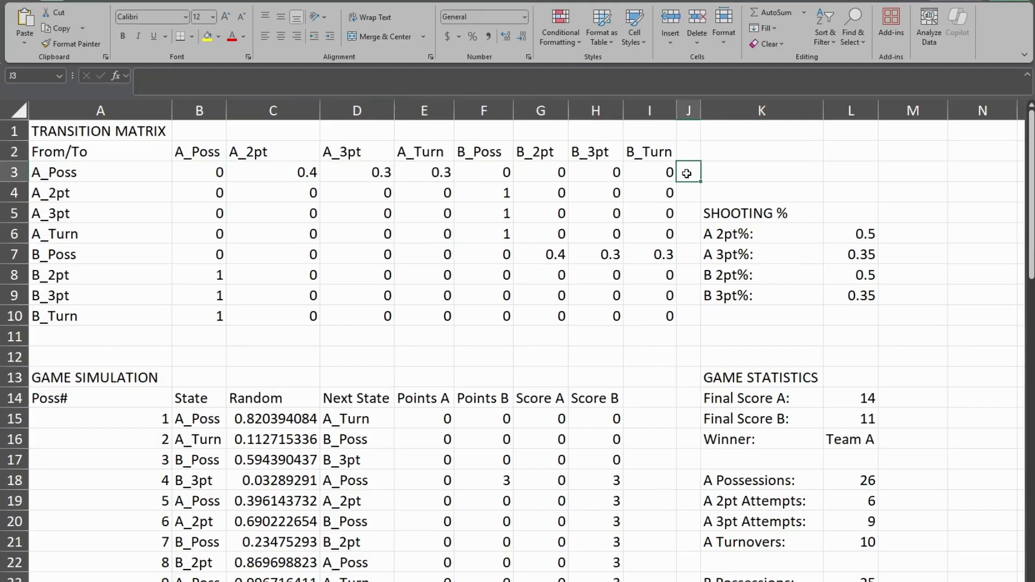
pyautogui.moveTo(662, 174); pyautogui.dragTo(204, 176)
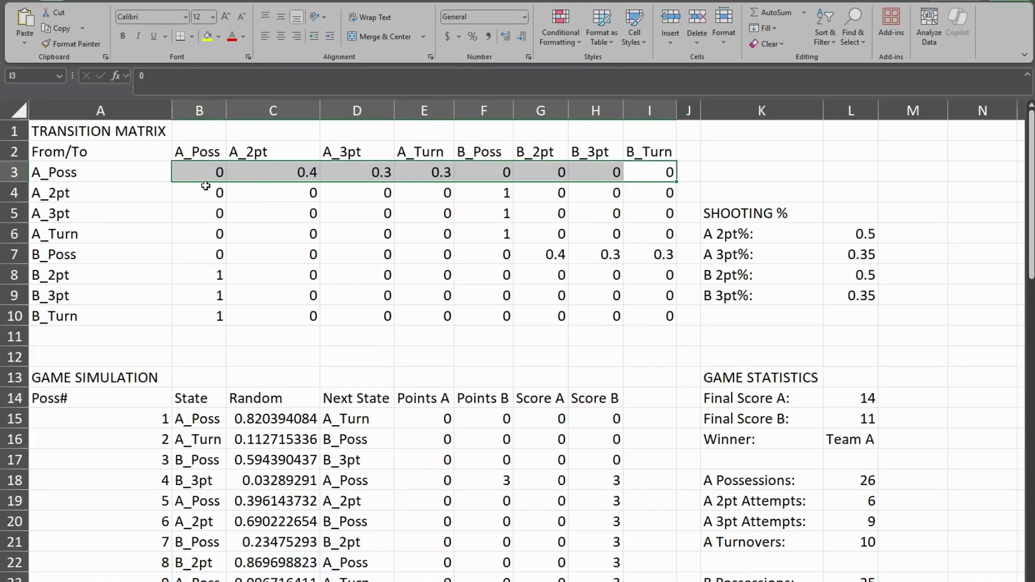
# Inspect the A_2pt row values: zeros everywhere except 1 under B_Poss.
pyautogui.click(205, 192)
pyautogui.click(160, 196)
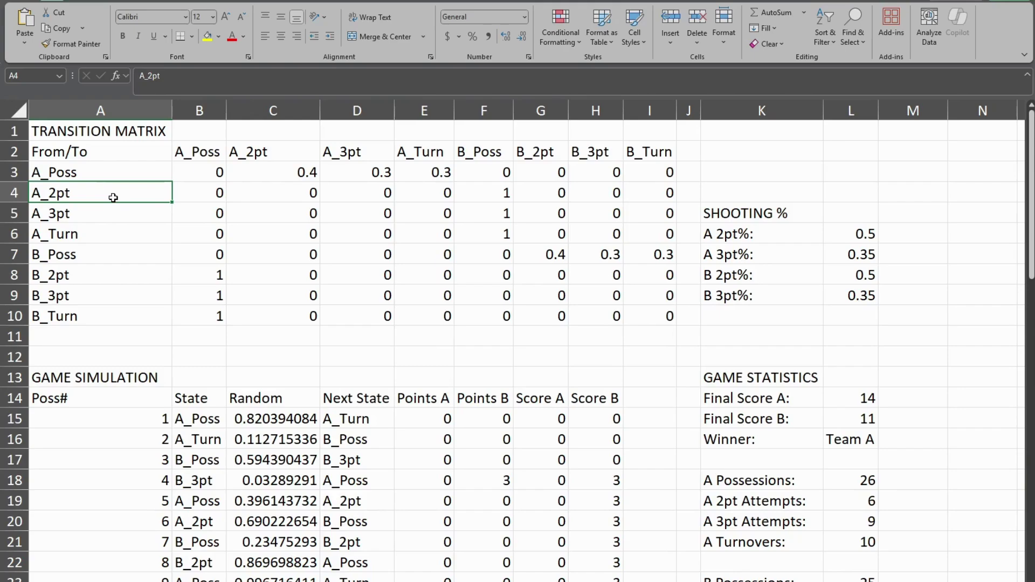
pyautogui.click(219, 203)
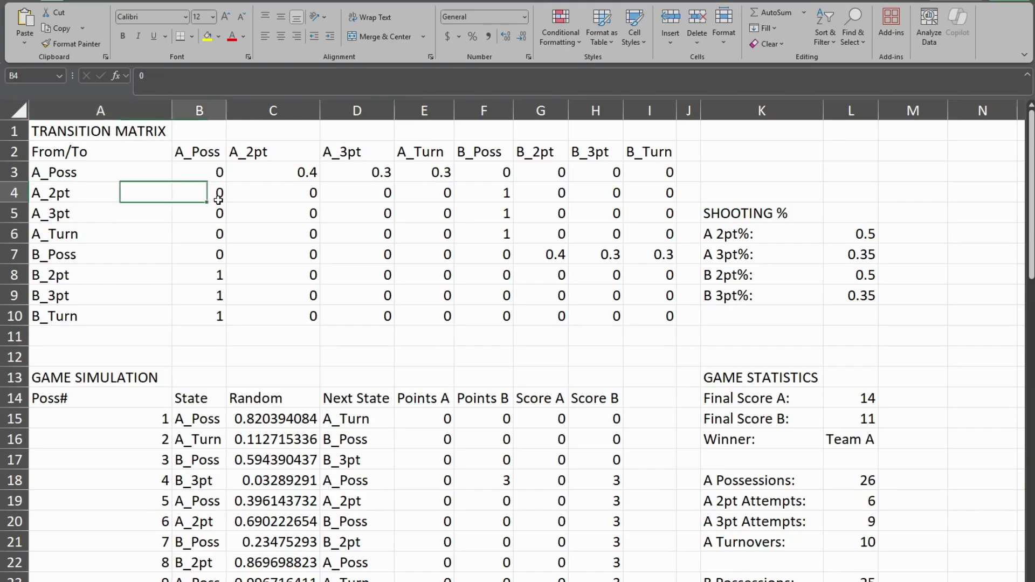
pyautogui.click(295, 199)
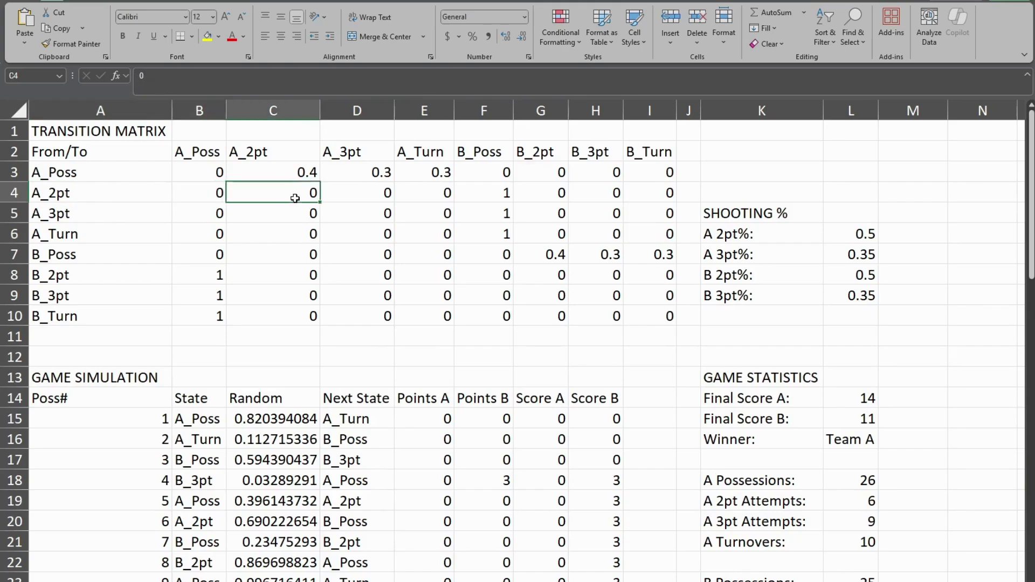
pyautogui.click(378, 193)
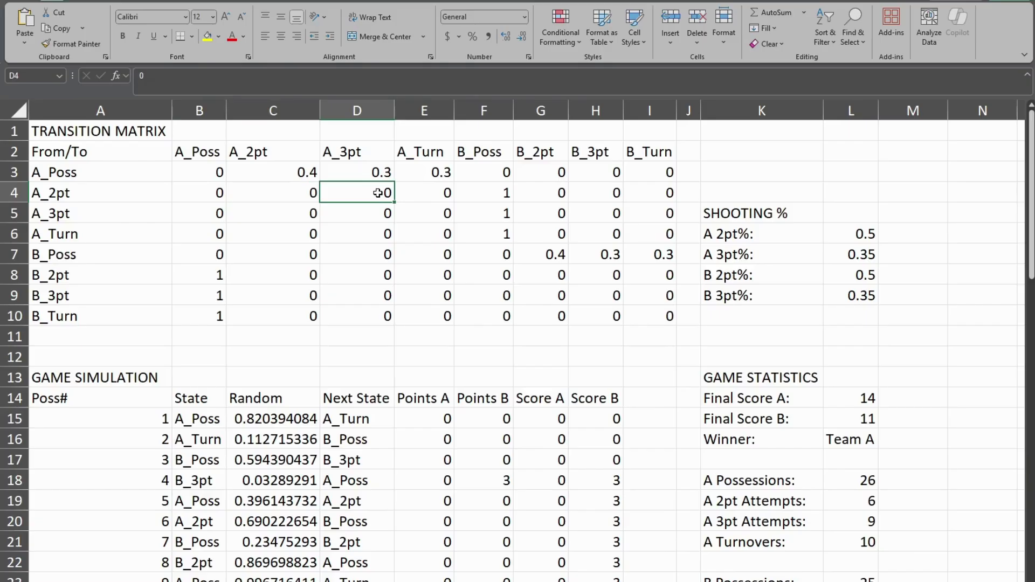
pyautogui.click(426, 192)
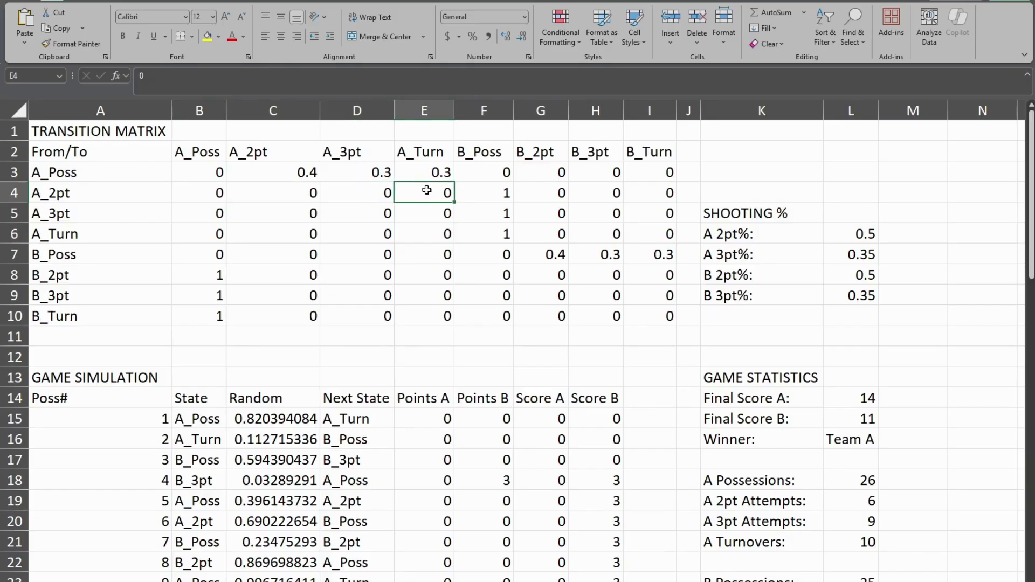
pyautogui.click(492, 193)
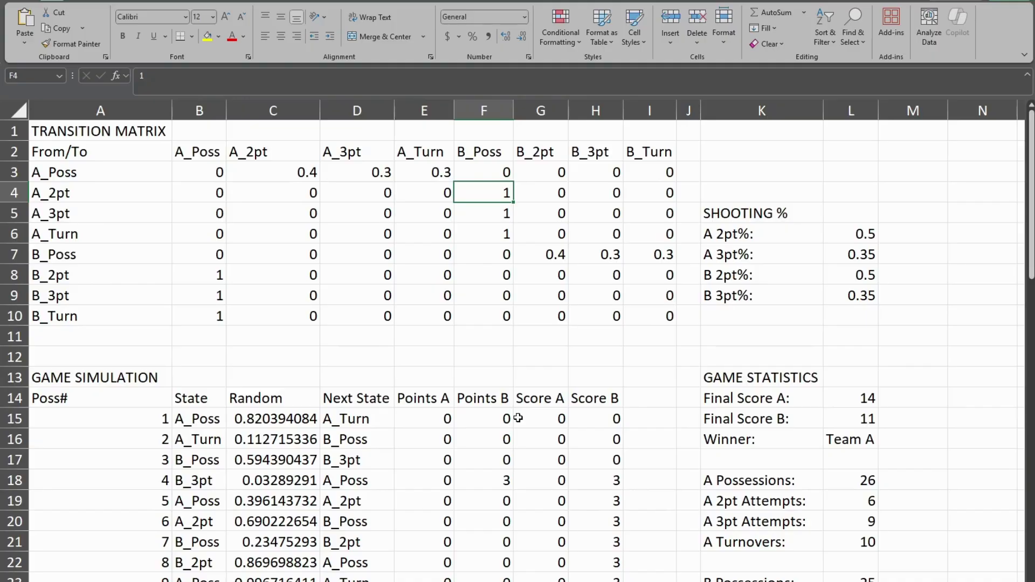
pyautogui.click(560, 192)
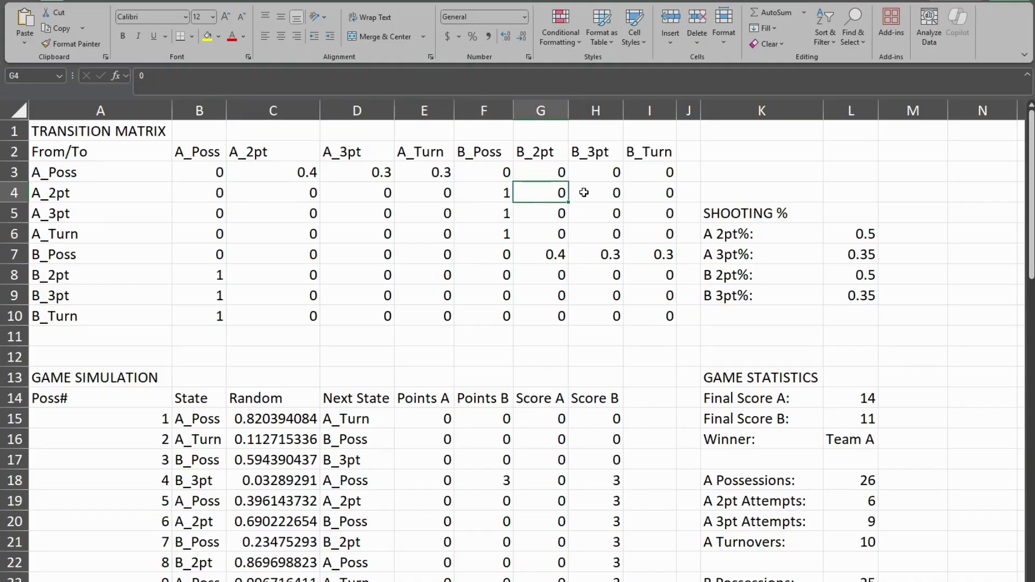
# Show that both A_2pt and A_3pt always pass possession to B_Poss.
pyautogui.click(69, 195)
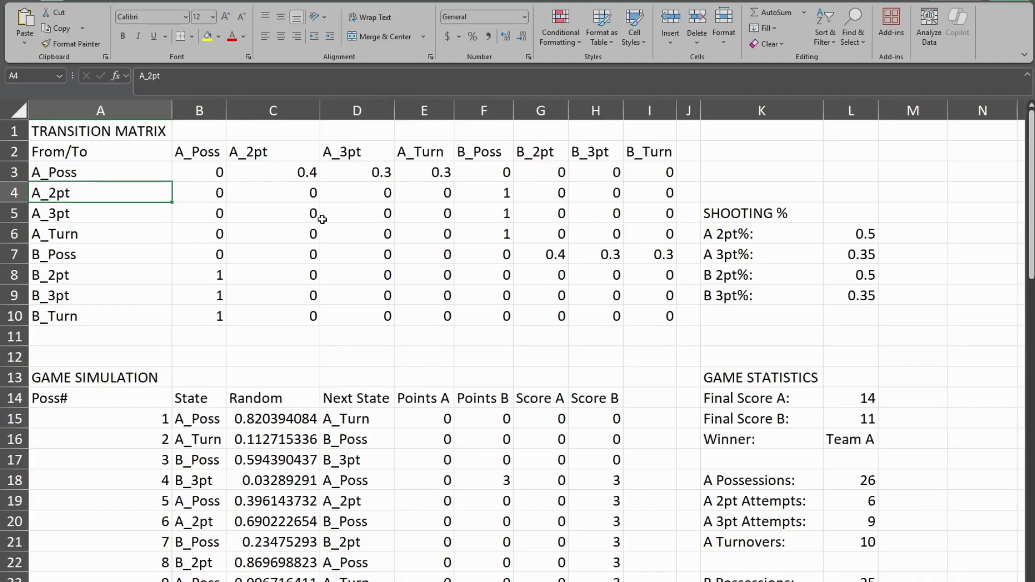
pyautogui.click(467, 197)
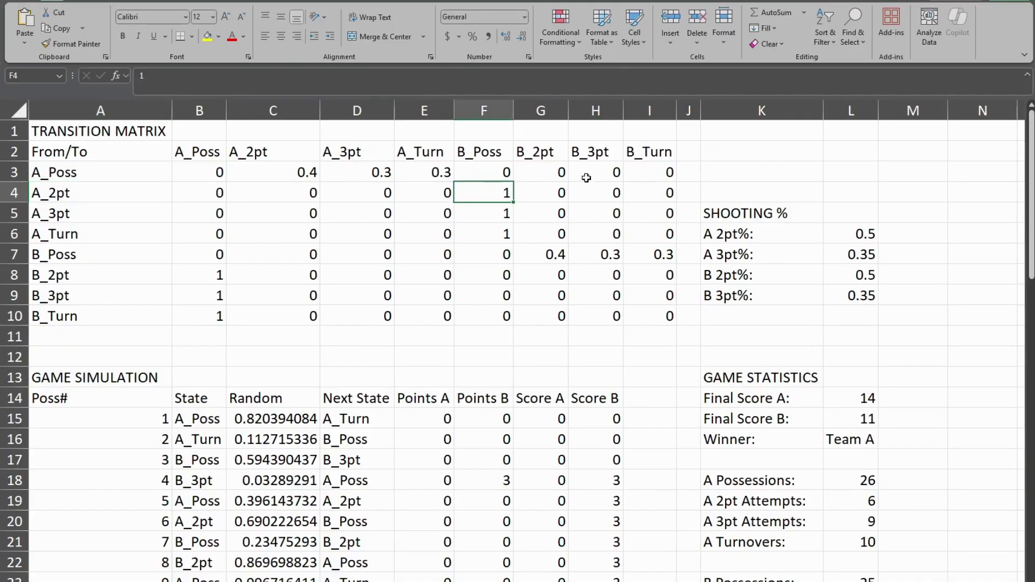
pyautogui.click(546, 193)
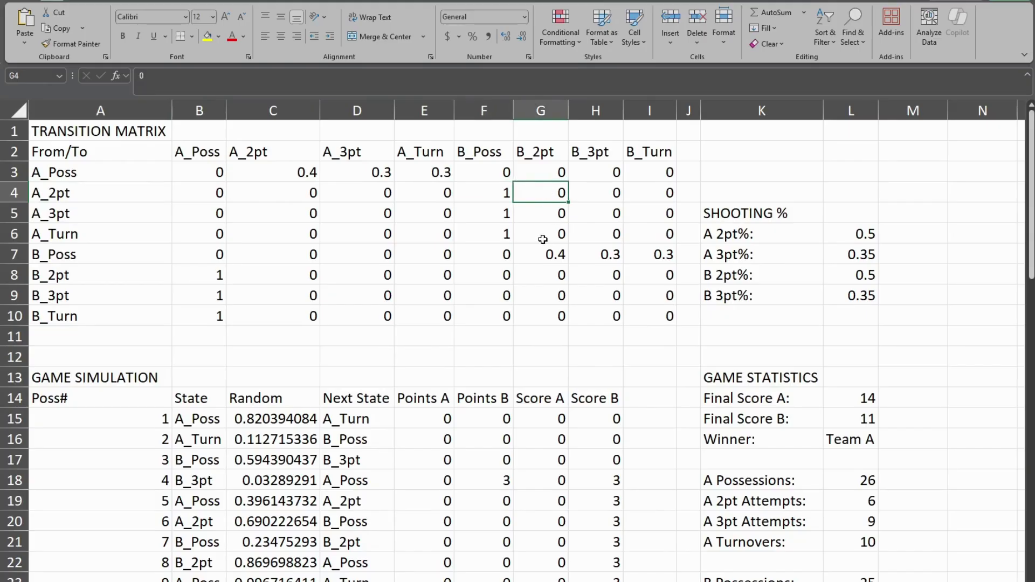
pyautogui.click(508, 189)
pyautogui.click(555, 192)
pyautogui.moveTo(210, 195); pyautogui.dragTo(655, 201)
pyautogui.click(473, 196)
pyautogui.press('Home')
pyautogui.press('Down')
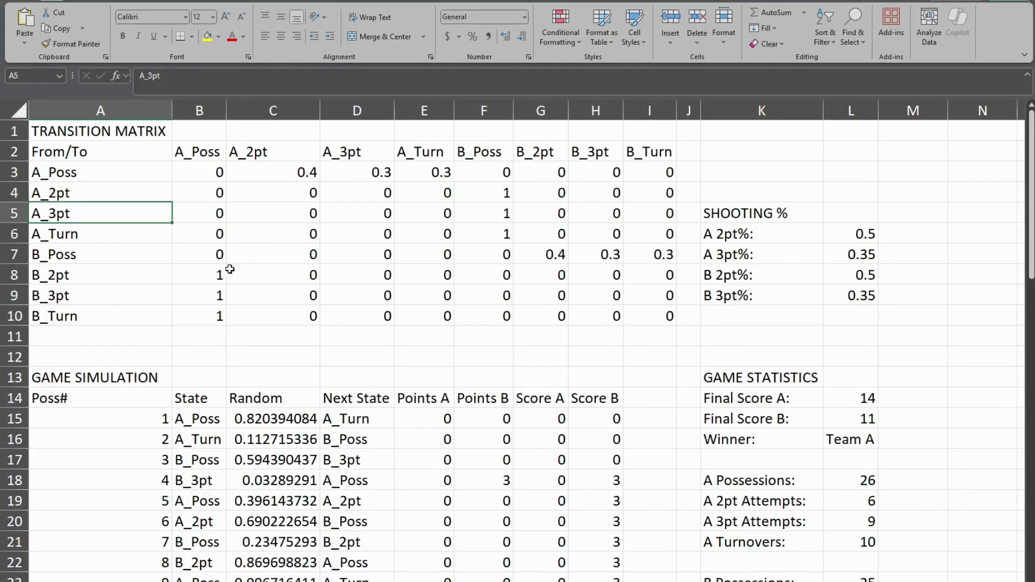
pyautogui.click(493, 213)
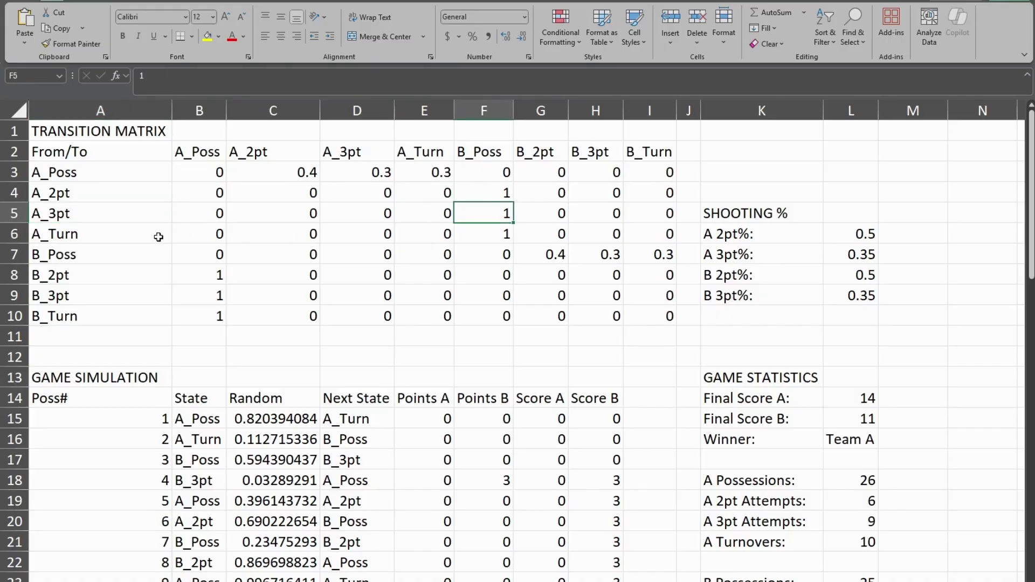
# Compare B_Poss's 0.4, 0.3, 0.3 outcome probabilities with A_Poss's.
pyautogui.moveTo(83, 254)
pyautogui.mouseDown()
pyautogui.moveTo(92, 301)
pyautogui.moveTo(100, 255)
pyautogui.mouseUp()
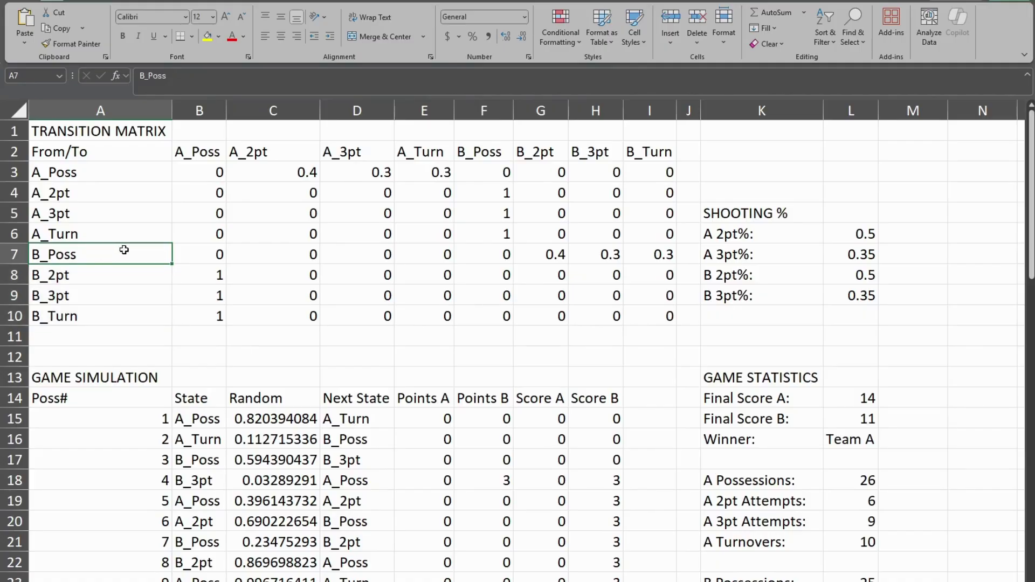
pyautogui.click(214, 254)
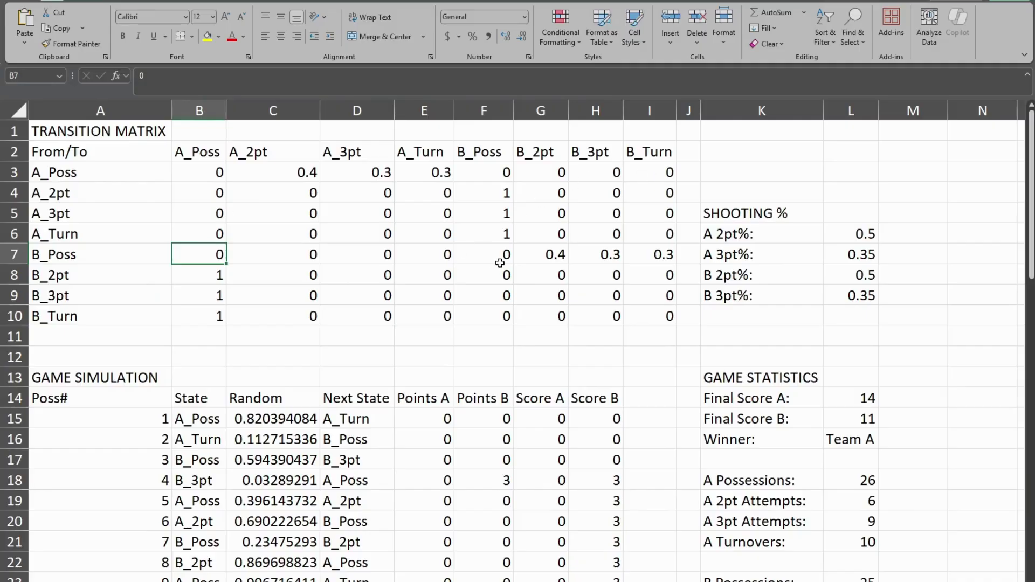
pyautogui.moveTo(553, 259); pyautogui.dragTo(660, 254)
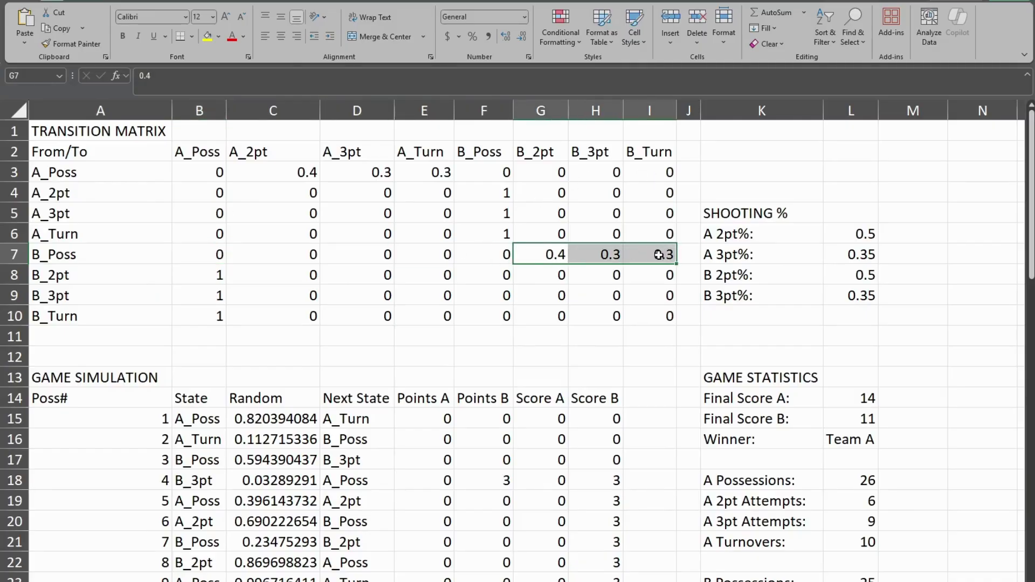
pyautogui.moveTo(275, 172); pyautogui.dragTo(426, 173)
pyautogui.moveTo(551, 252); pyautogui.dragTo(662, 255)
pyautogui.moveTo(319, 163); pyautogui.dragTo(385, 175)
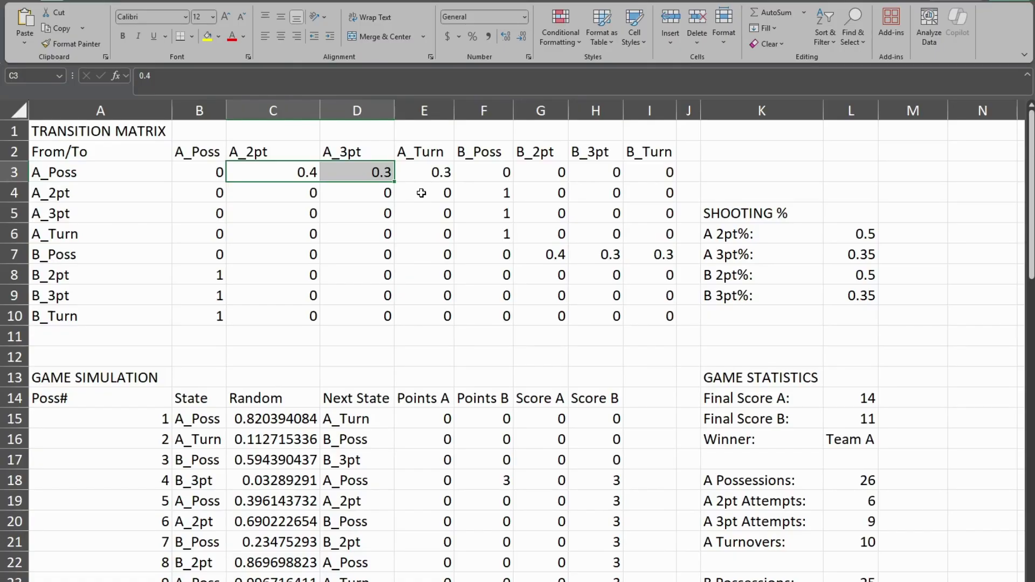
pyautogui.click(425, 152)
pyautogui.click(123, 232)
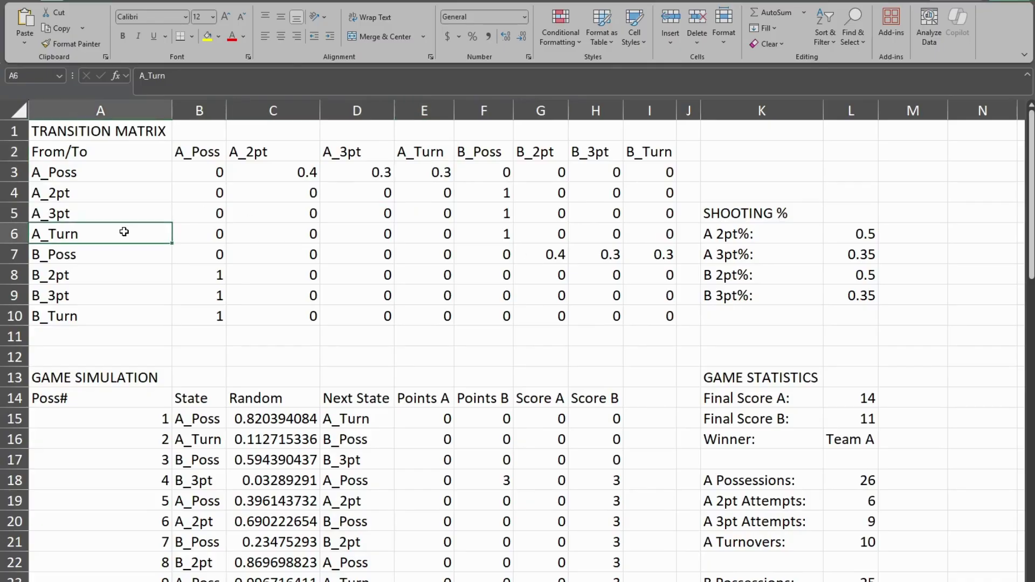
pyautogui.click(366, 158)
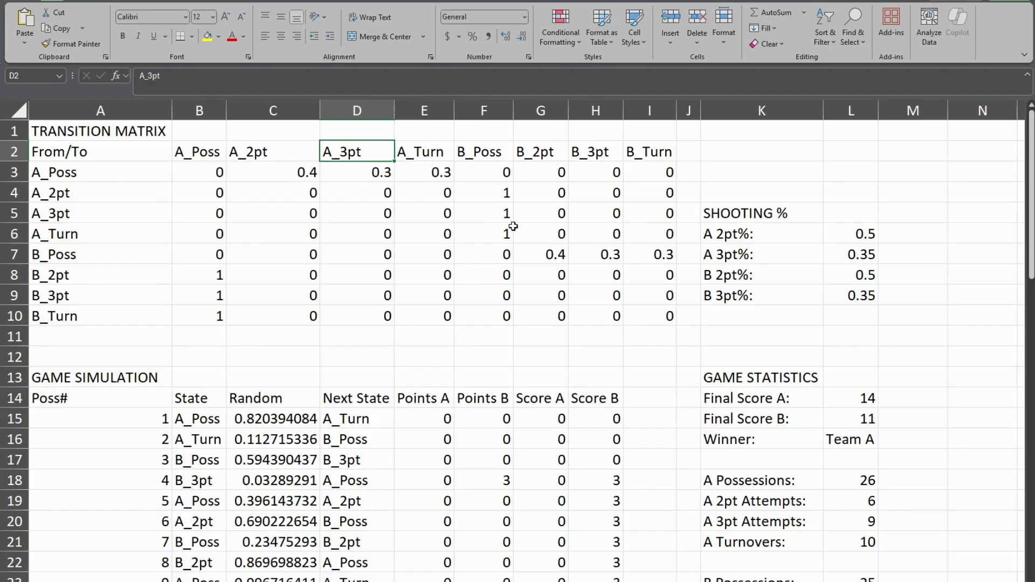
# Review the SHOOTING % table, noting Team A's 0.5 two-point and 0.35 three-point rates.
pyautogui.click(789, 216)
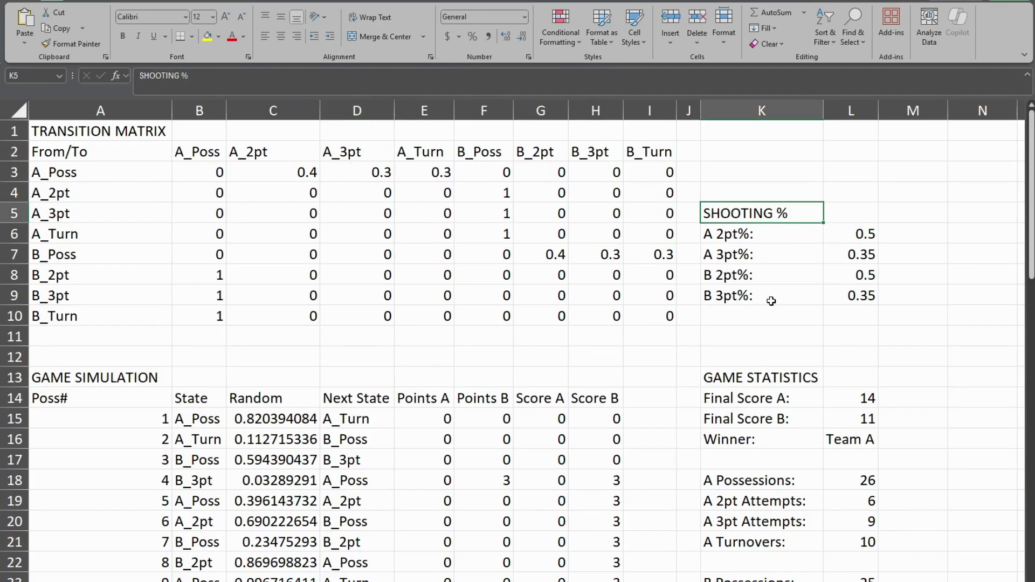
pyautogui.click(789, 237)
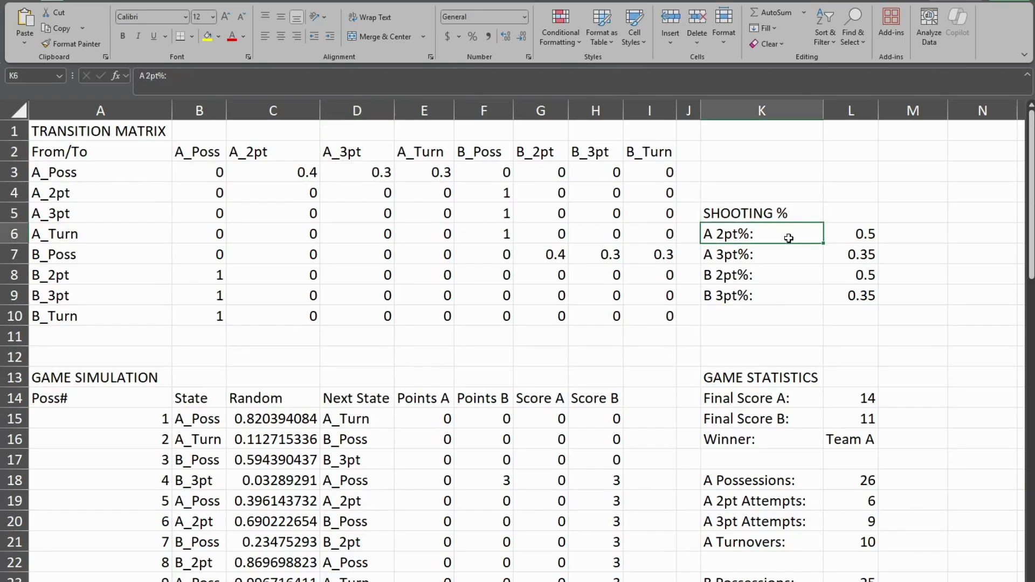
pyautogui.click(784, 259)
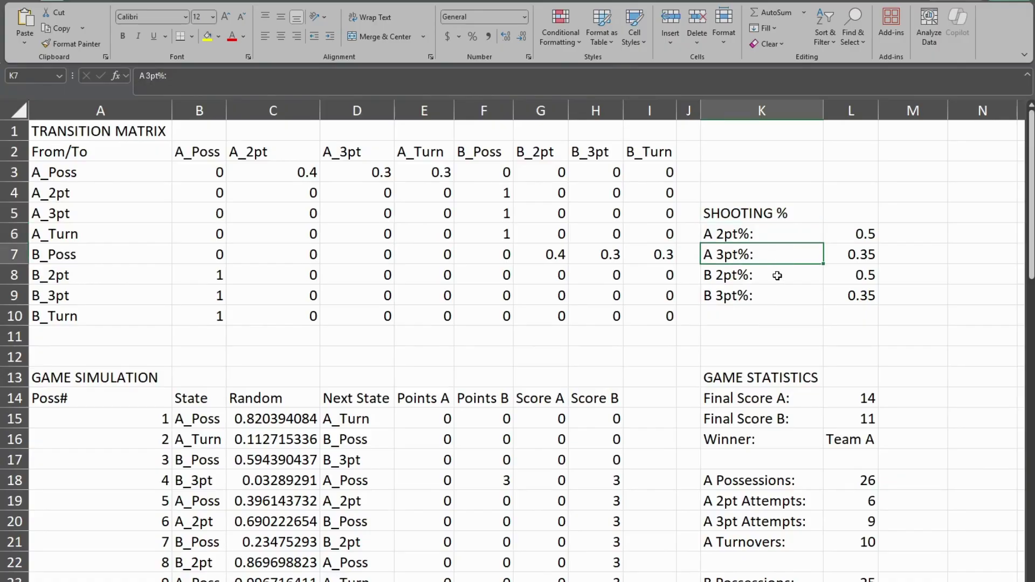
pyautogui.click(777, 275)
pyautogui.click(772, 296)
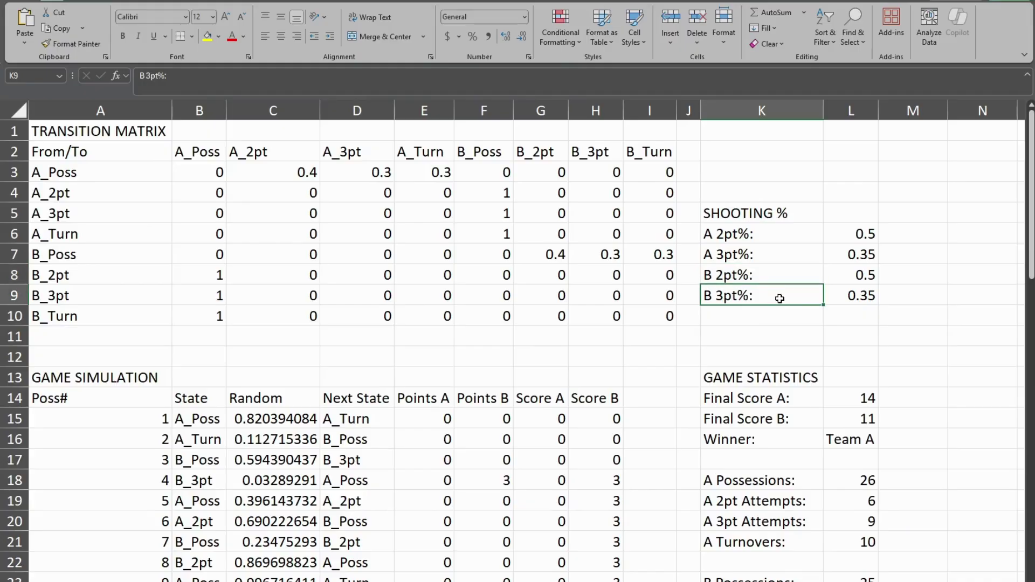
pyautogui.moveTo(864, 229); pyautogui.dragTo(862, 292)
pyautogui.click(865, 357)
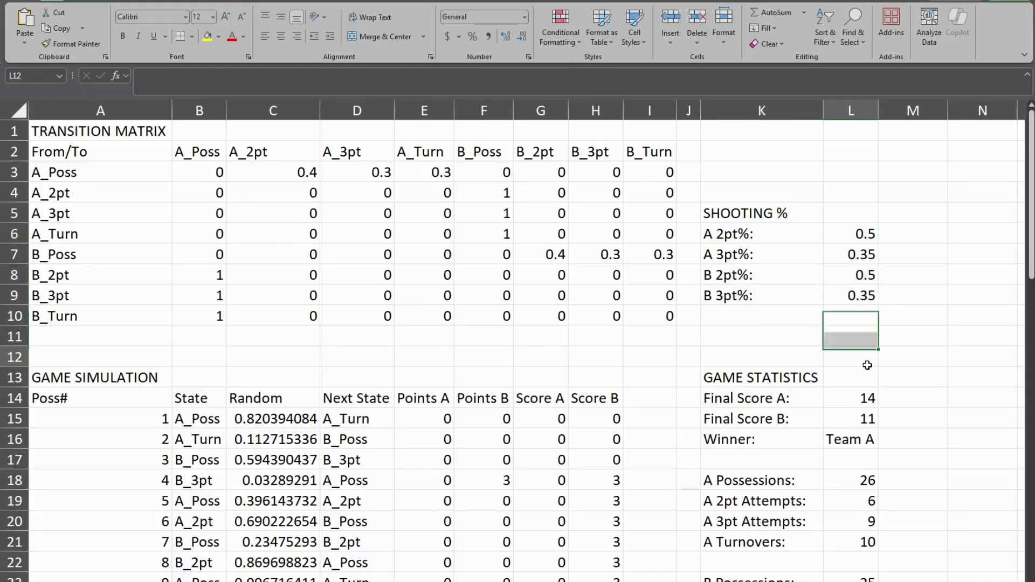
pyautogui.click(858, 255)
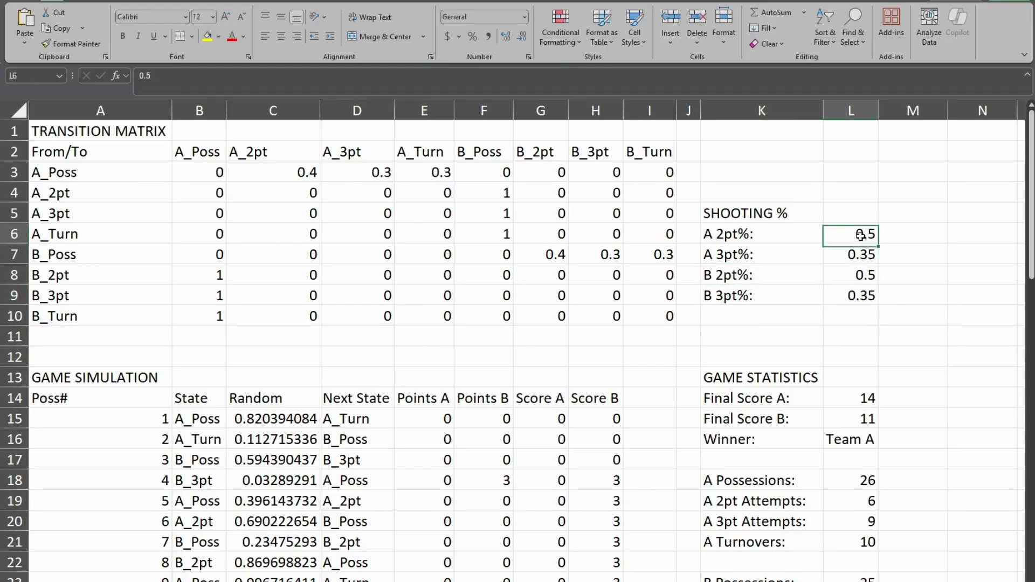
pyautogui.moveTo(860, 233); pyautogui.dragTo(860, 254)
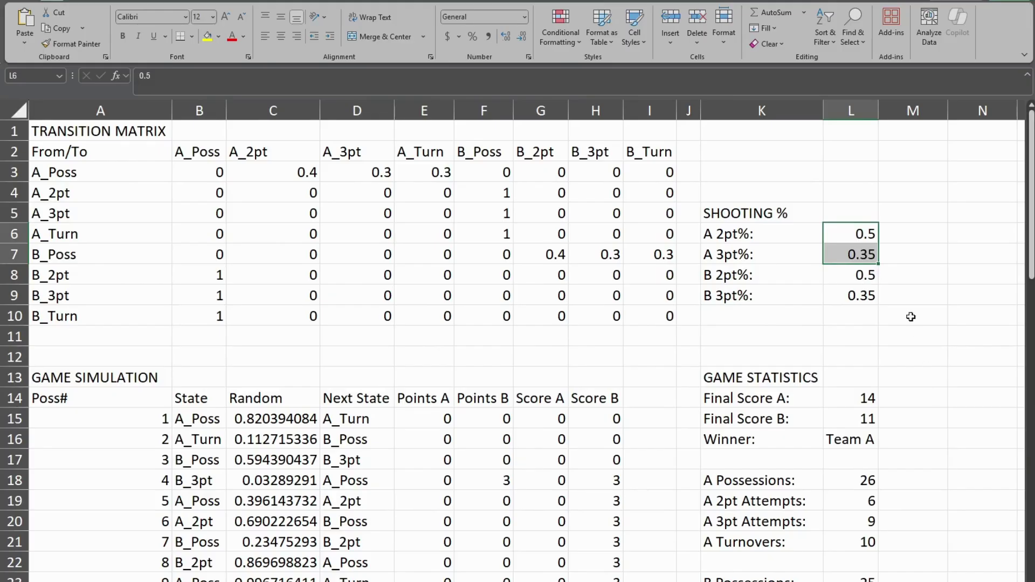
pyautogui.click(758, 233)
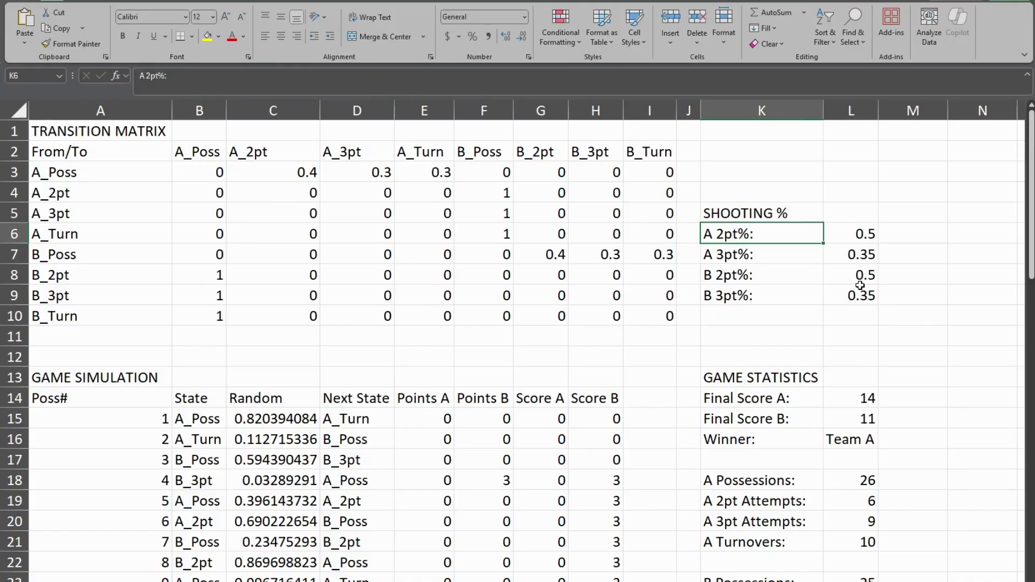
pyautogui.click(872, 234)
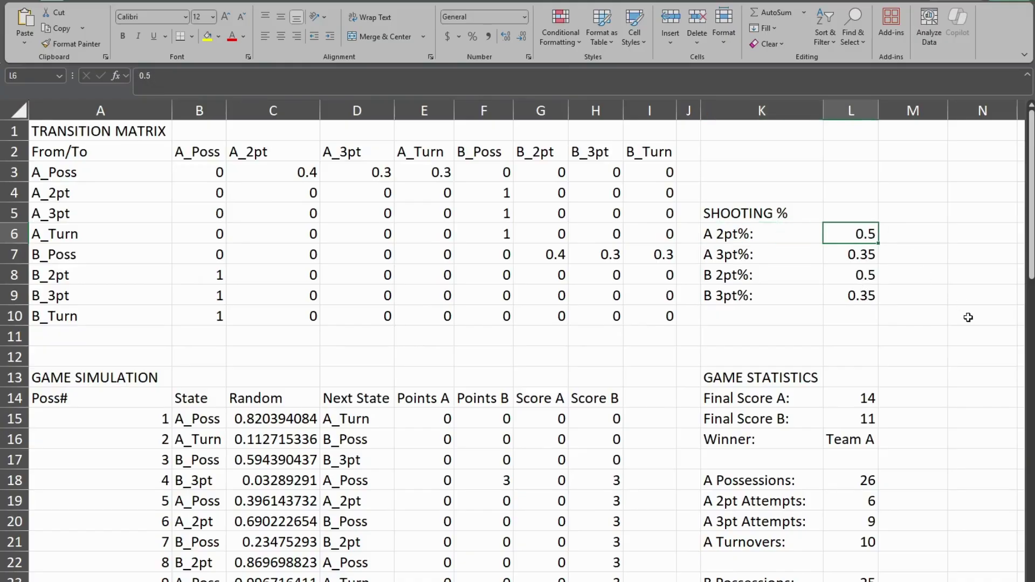
pyautogui.click(862, 262)
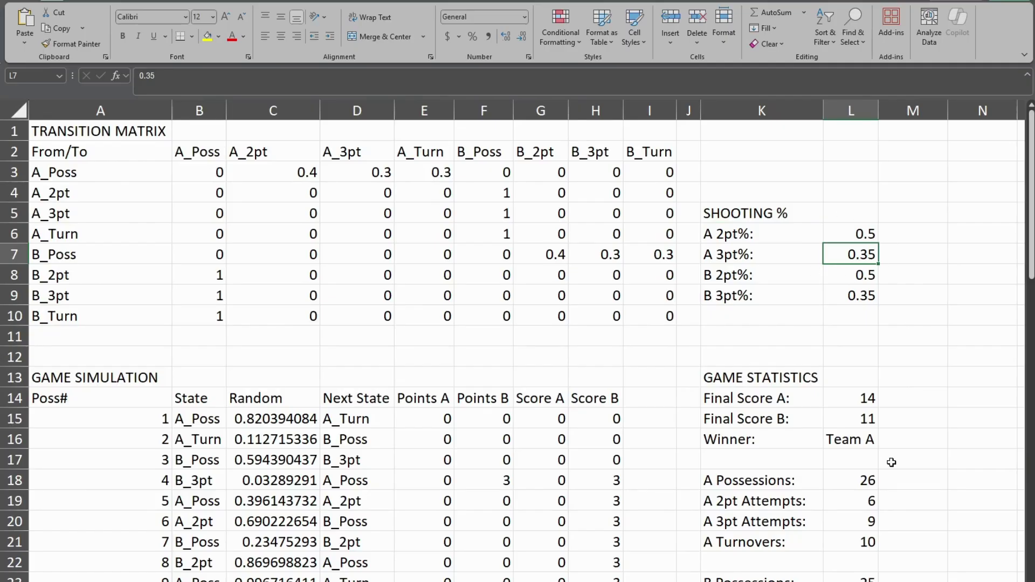
# Review Final Score A, Final Score B, Winner and both teams' possession statistics.
pyautogui.scroll(-2, 892, 464)
pyautogui.scroll(-1, 892, 469)
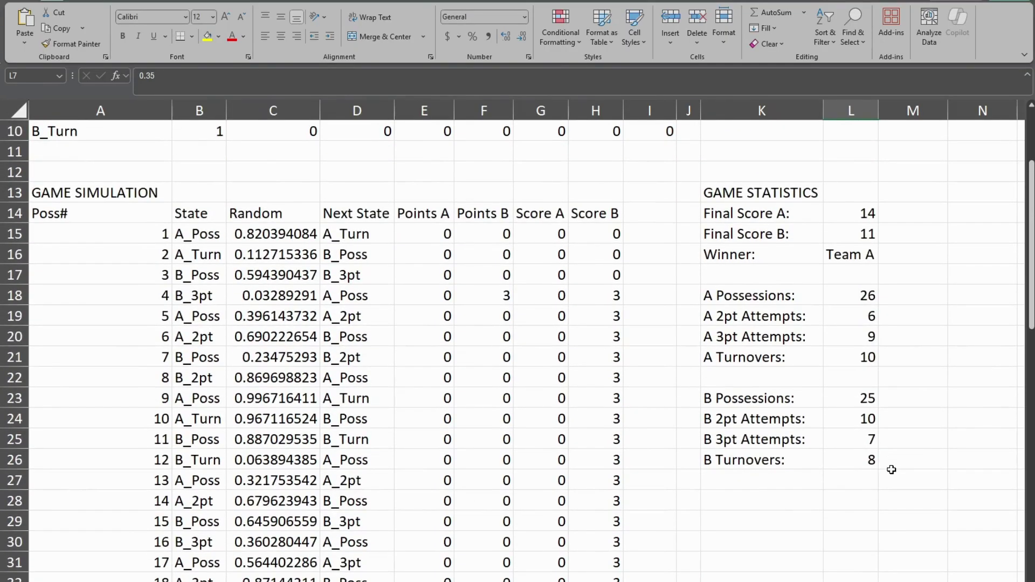
pyautogui.scroll(-1, 892, 469)
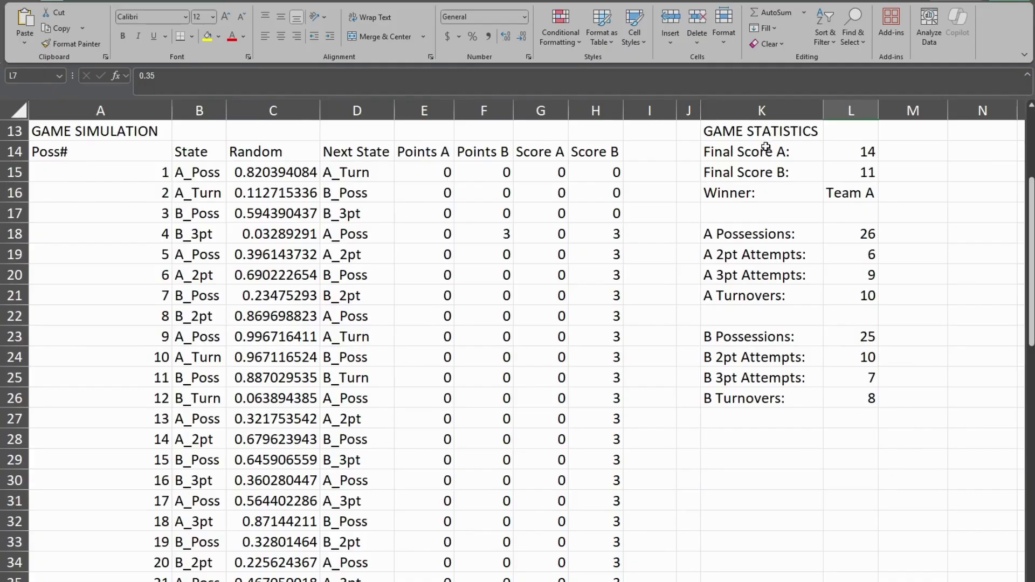
pyautogui.click(765, 144)
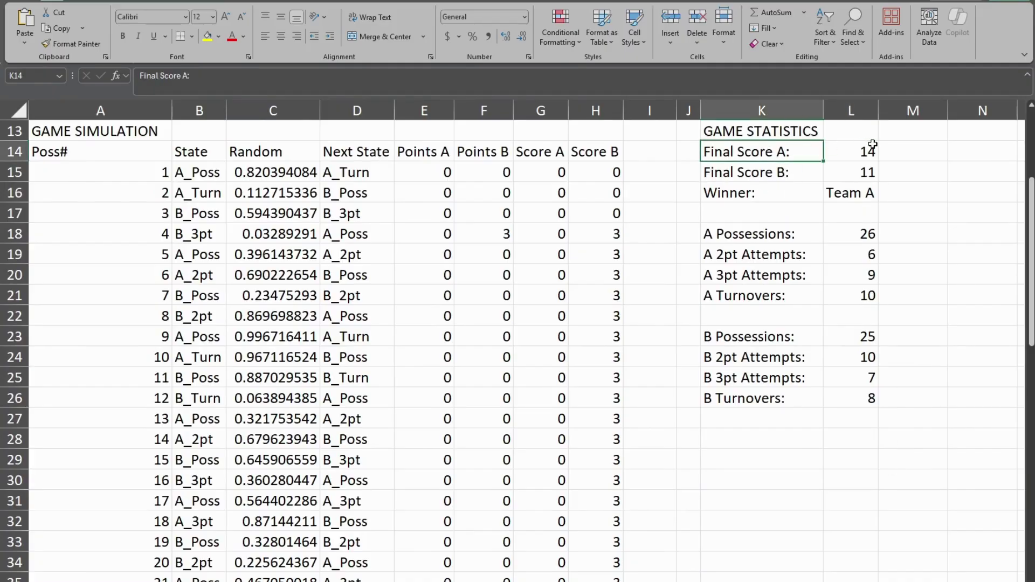
pyautogui.click(819, 168)
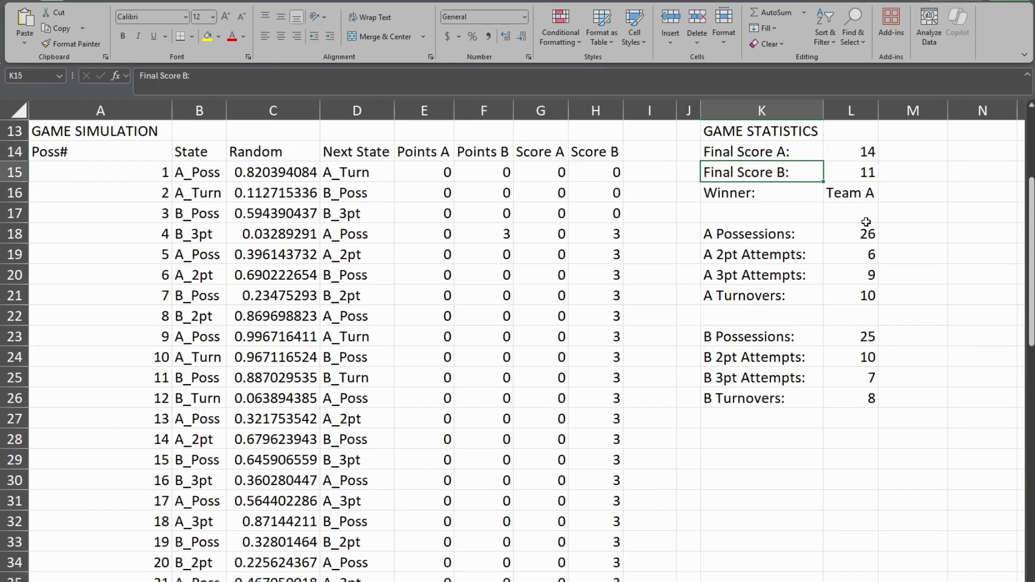
pyautogui.click(753, 200)
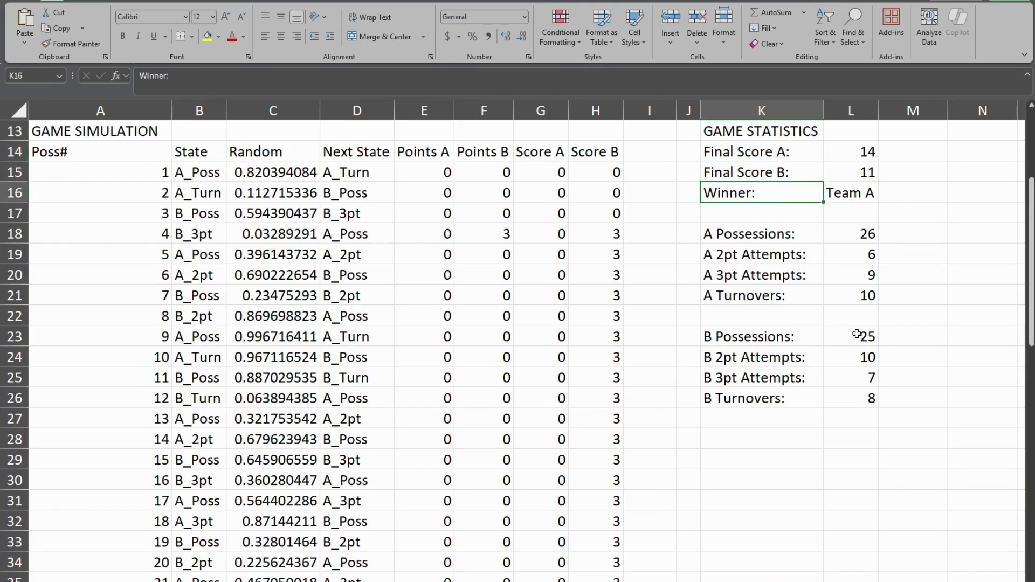
pyautogui.moveTo(790, 243); pyautogui.dragTo(790, 293)
pyautogui.moveTo(793, 337); pyautogui.dragTo(803, 396)
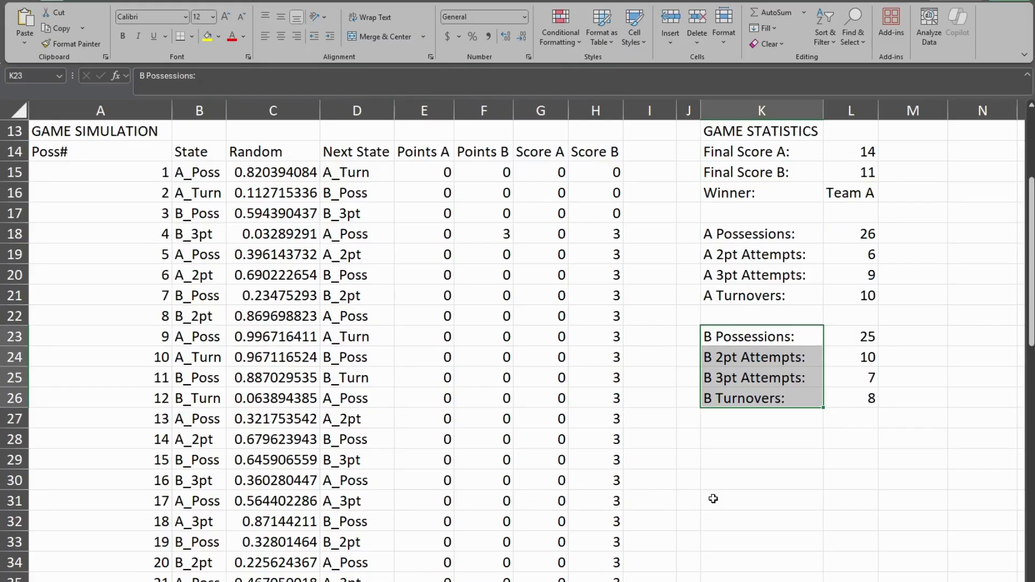
pyautogui.scroll(4, 713, 499)
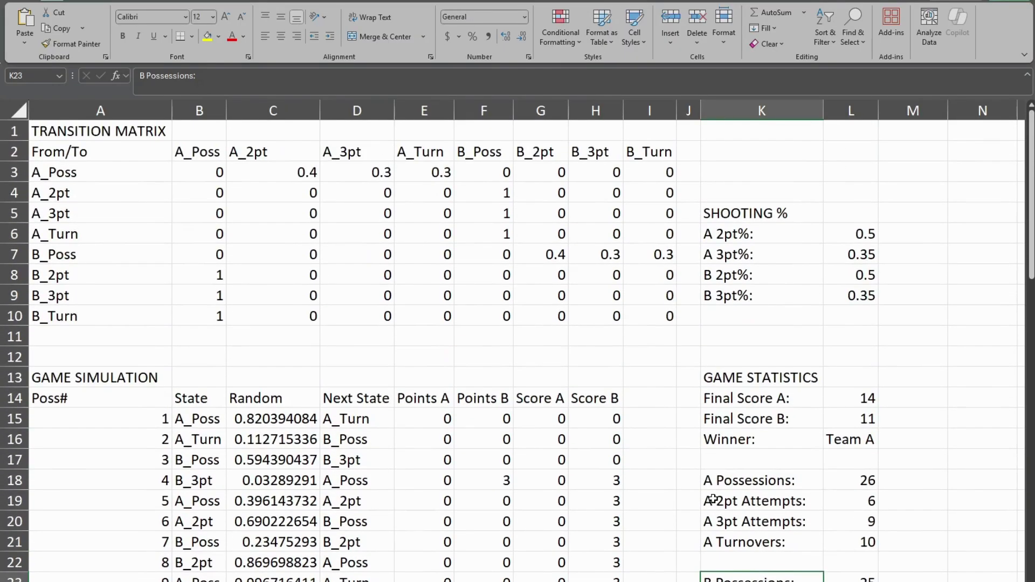
pyautogui.click(863, 311)
# Copy the state names A_Poss through B_Turn in A3:A10, then go to B2.
pyautogui.click(169, 184)
pyautogui.moveTo(166, 148); pyautogui.dragTo(166, 300)
pyautogui.moveTo(133, 156); pyautogui.dragTo(121, 312)
pyautogui.moveTo(188, 152); pyautogui.dragTo(642, 147)
pyautogui.moveTo(64, 171); pyautogui.dragTo(76, 318)
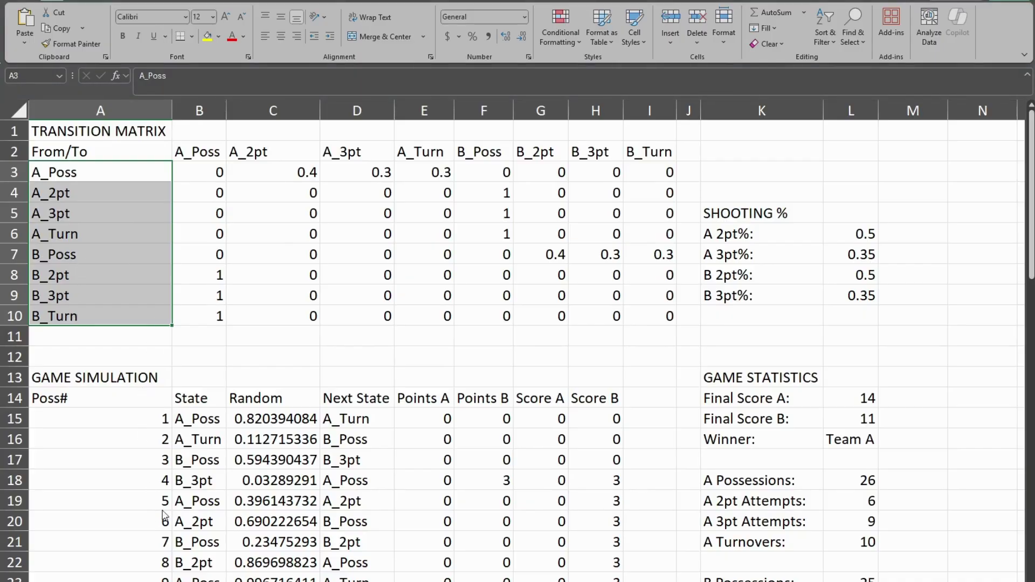
pyautogui.hotkey('ctrl', 'c')
pyautogui.click(201, 153)
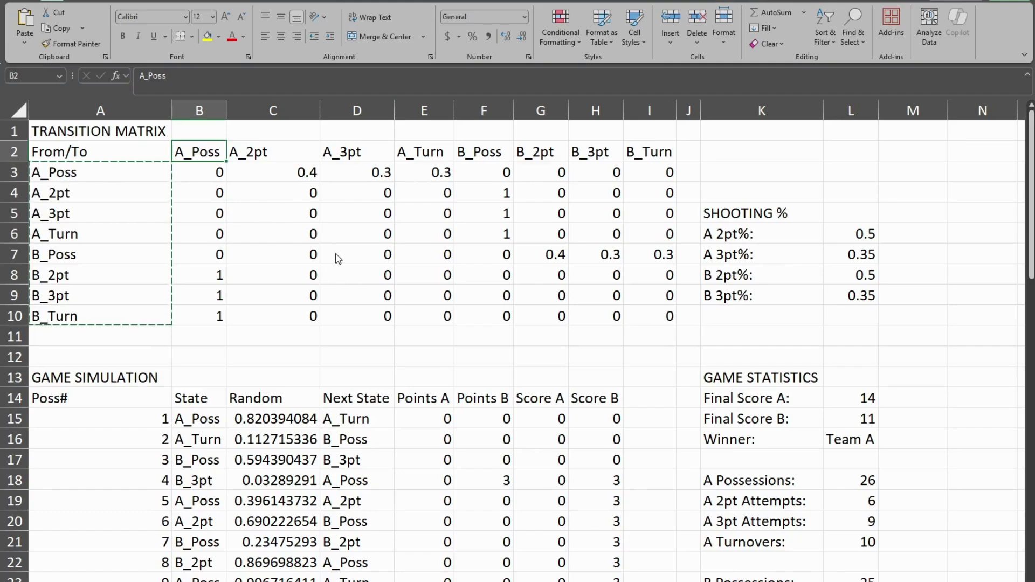
pyautogui.scroll(-2, 628, 402)
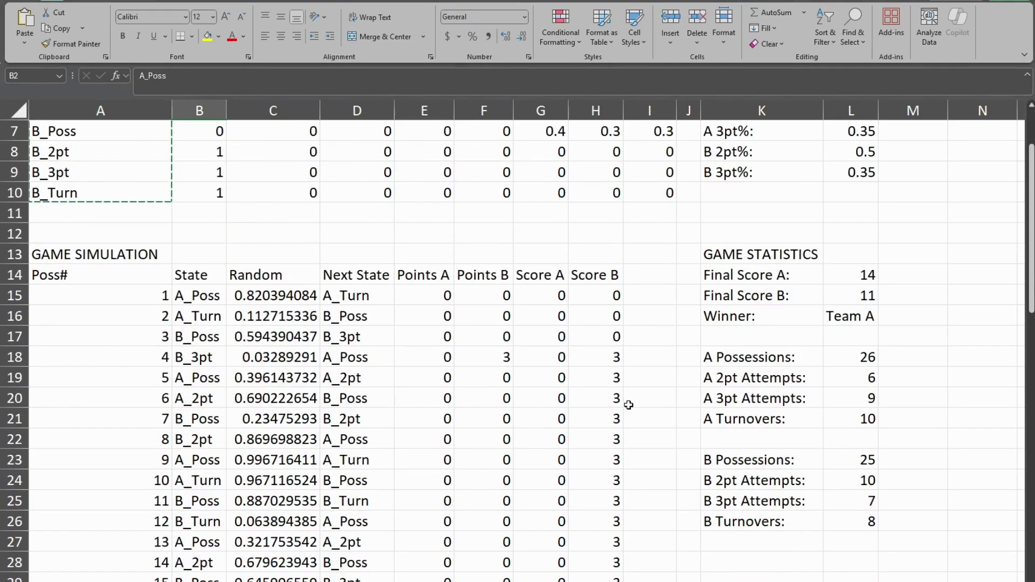
pyautogui.scroll(-1, 620, 399)
# Survey the GAME SIMULATION table headers and possessions 1 through 101.
pyautogui.click(622, 399)
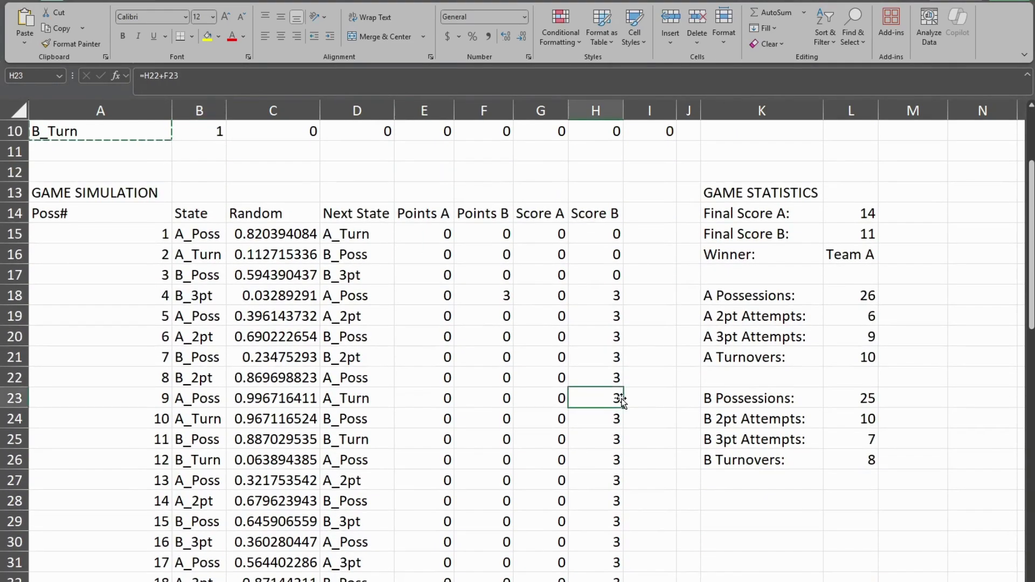
pyautogui.scroll(-1, 621, 402)
pyautogui.click(252, 194)
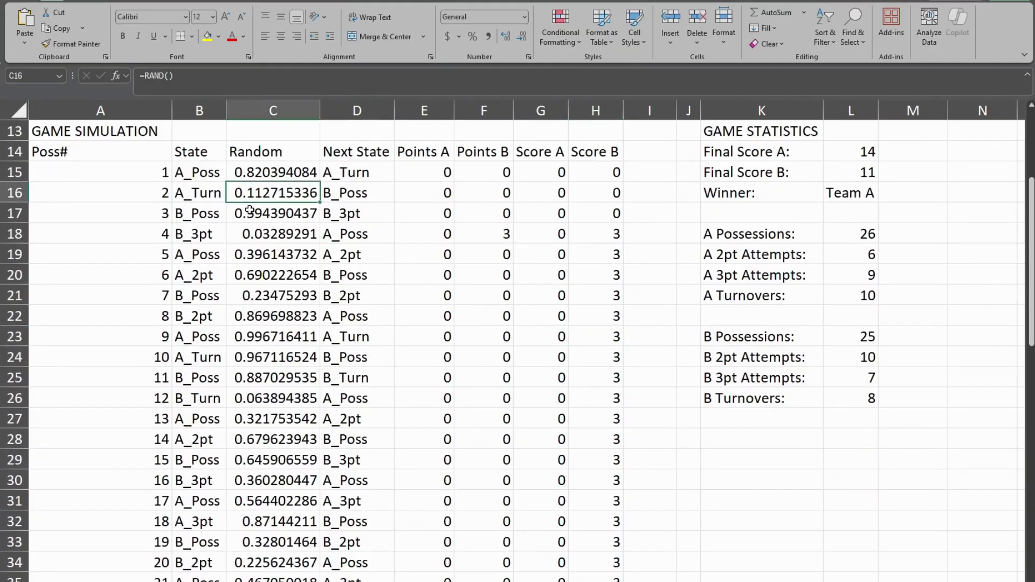
pyautogui.click(88, 178)
pyautogui.click(82, 157)
pyautogui.click(77, 130)
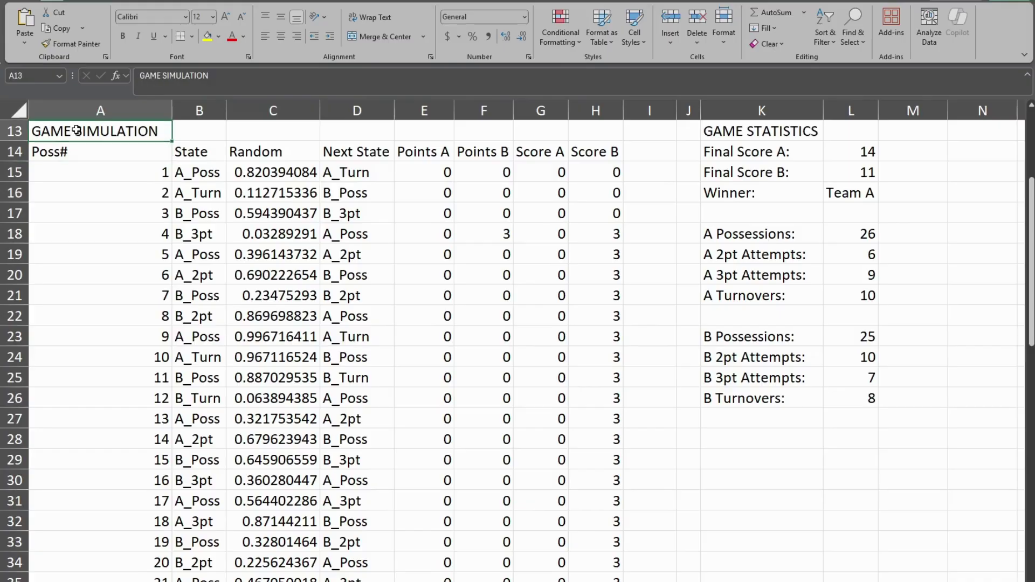
pyautogui.moveTo(77, 130); pyautogui.dragTo(180, 152)
pyautogui.click(33, 160)
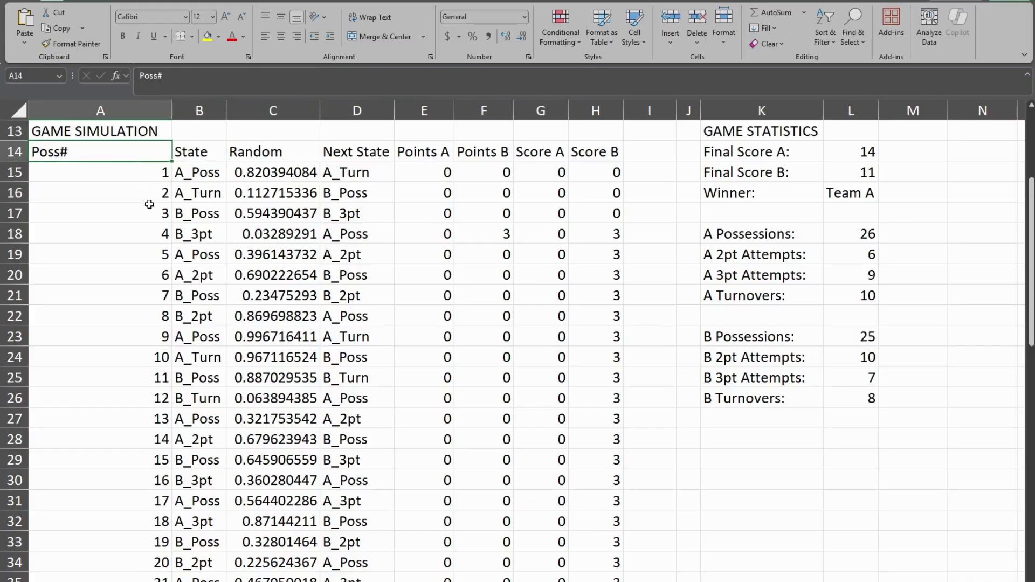
pyautogui.click(113, 167)
pyautogui.scroll(-20, 115, 386)
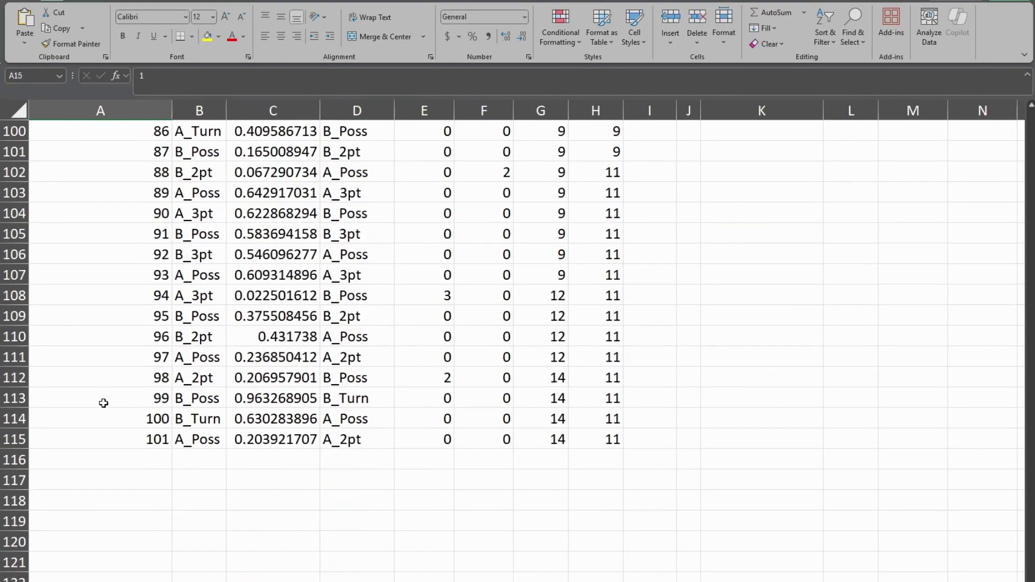
pyautogui.scroll(-4, 111, 386)
pyautogui.click(120, 188)
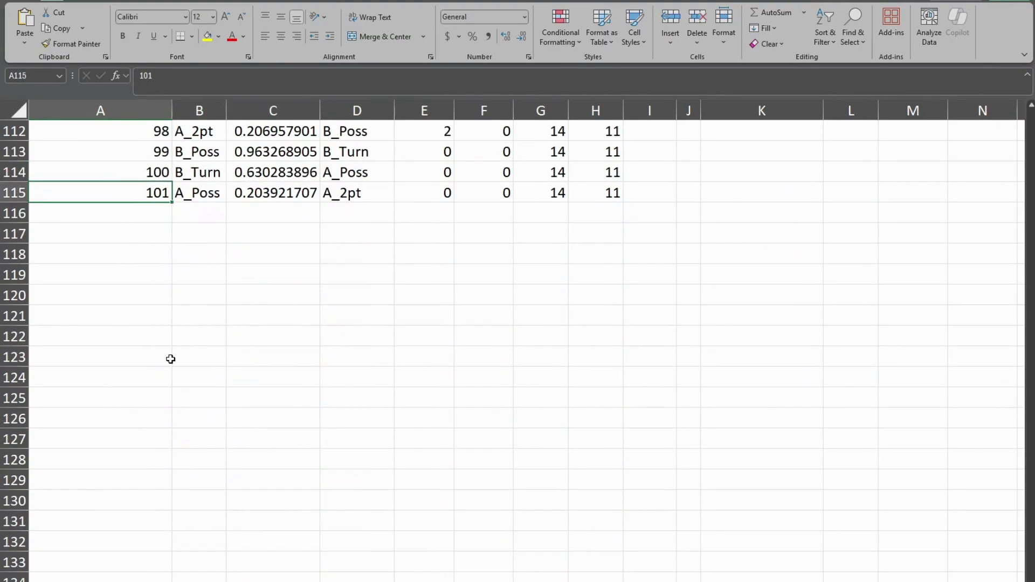
pyautogui.scroll(20, 170, 359)
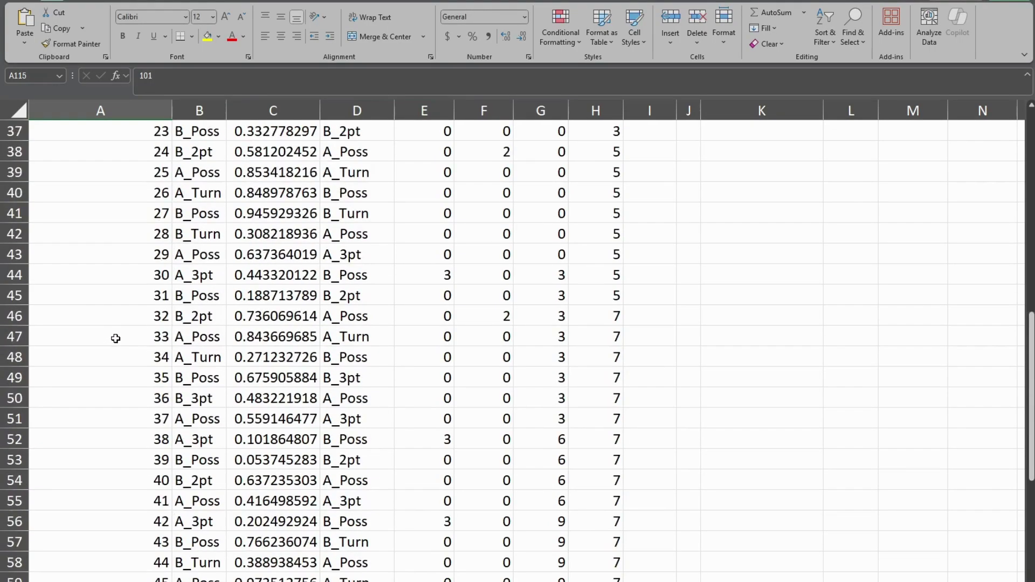
pyautogui.scroll(9, 115, 338)
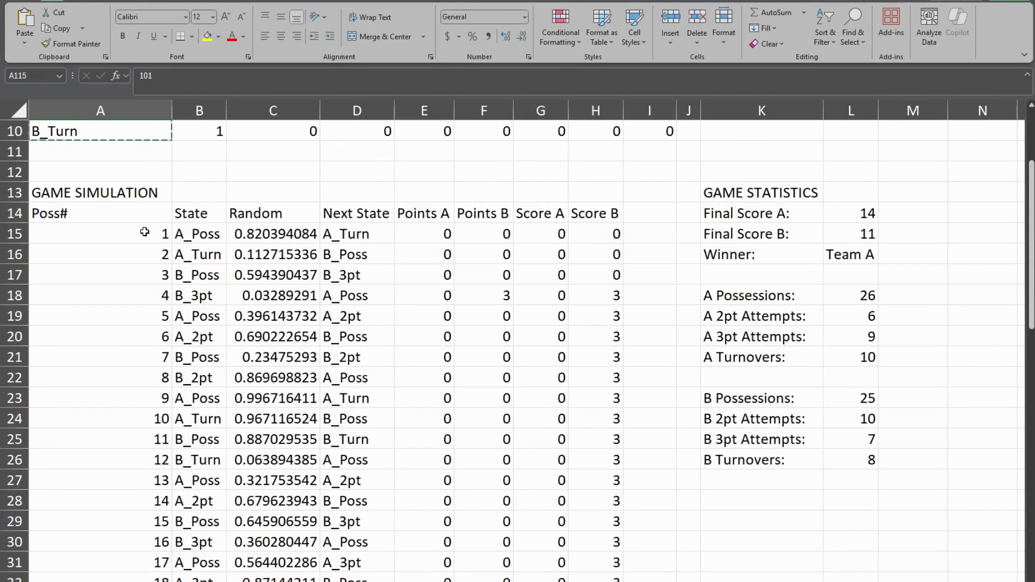
pyautogui.click(145, 232)
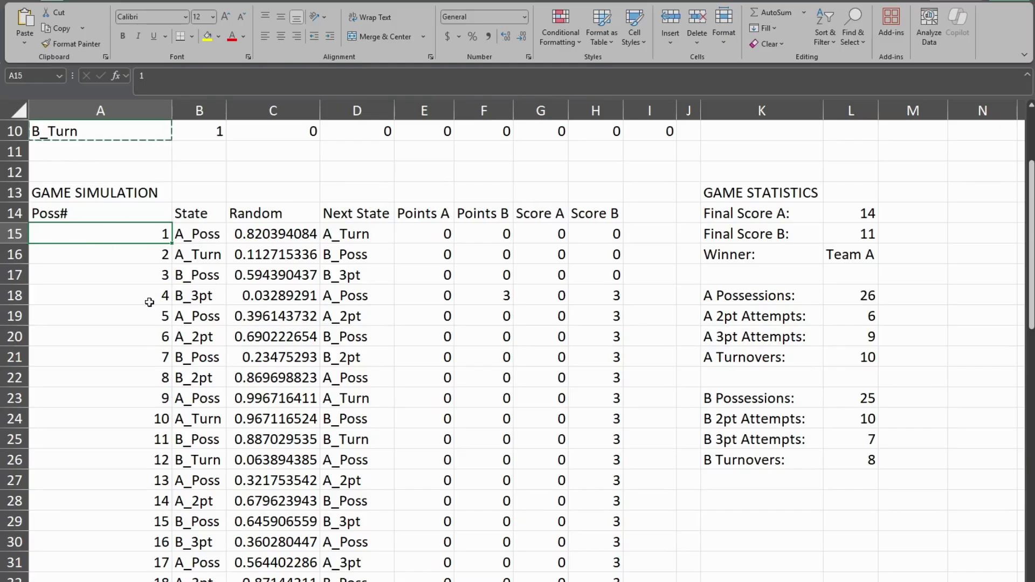
# Inspect B15's A_Poss start, C15's RAND, and expand the formula bar for D15.
pyautogui.click(187, 237)
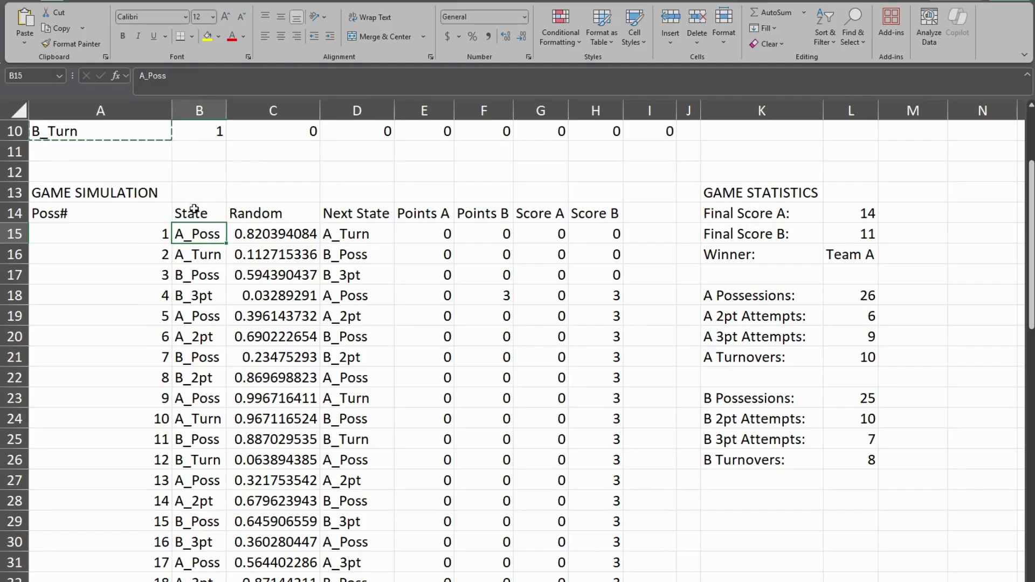
pyautogui.click(259, 236)
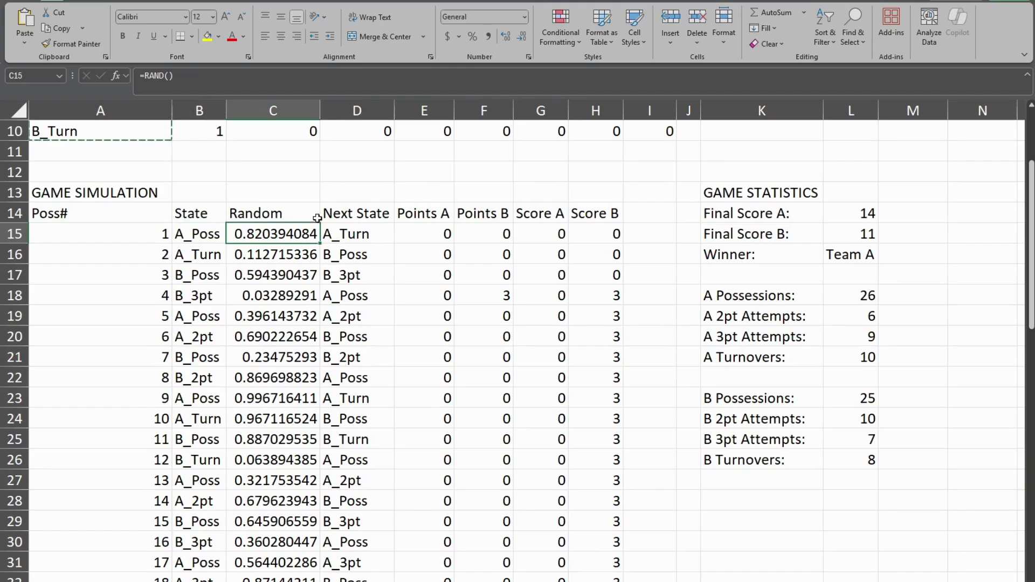
pyautogui.scroll(1, 354, 268)
pyautogui.click(353, 298)
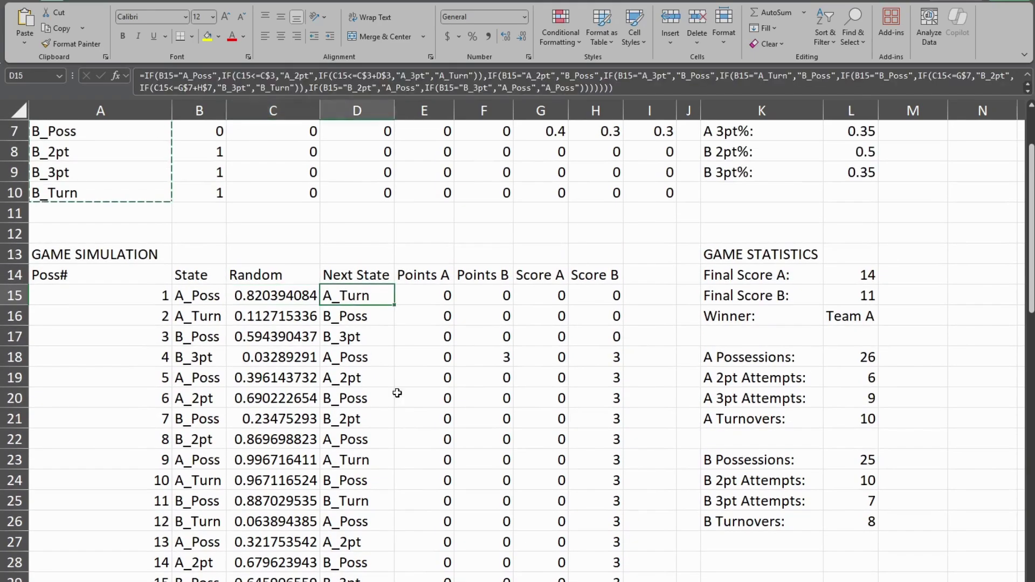
pyautogui.scroll(2, 396, 410)
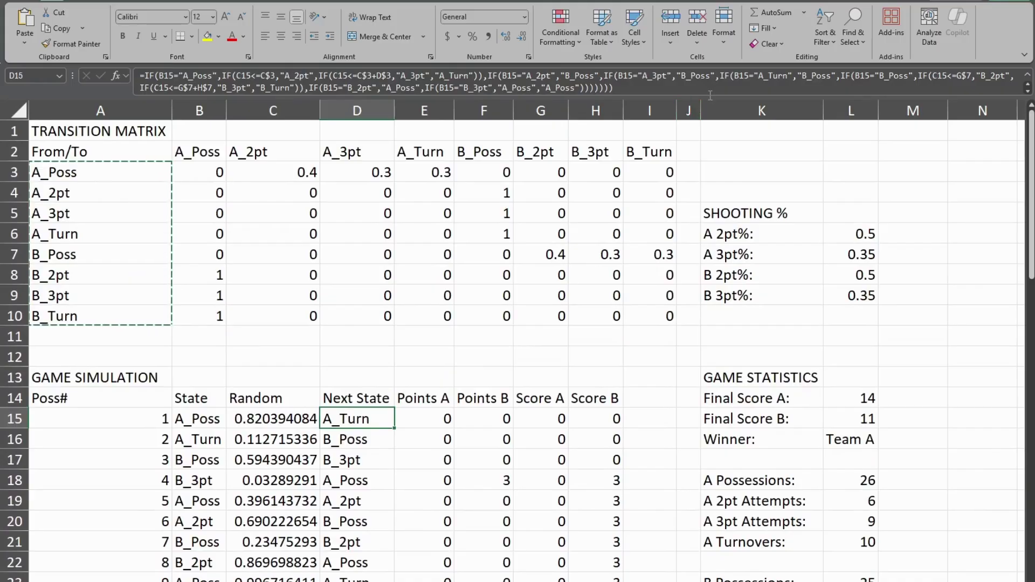
pyautogui.moveTo(711, 96); pyautogui.dragTo(711, 132)
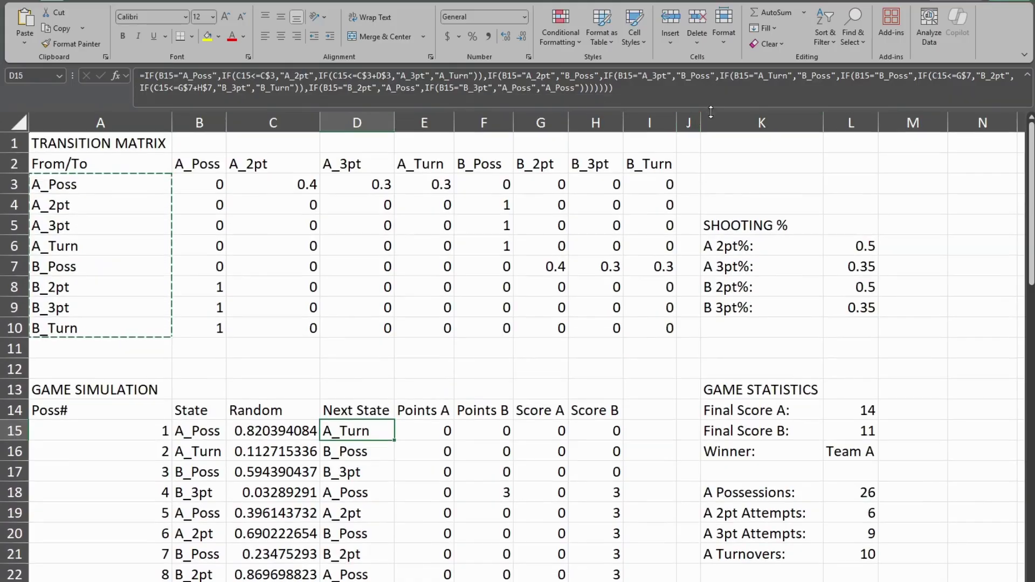
# Recommit D15's next-state formula and recalculate with F9, giving Team A a 31–19 win.
pyautogui.click(689, 92)
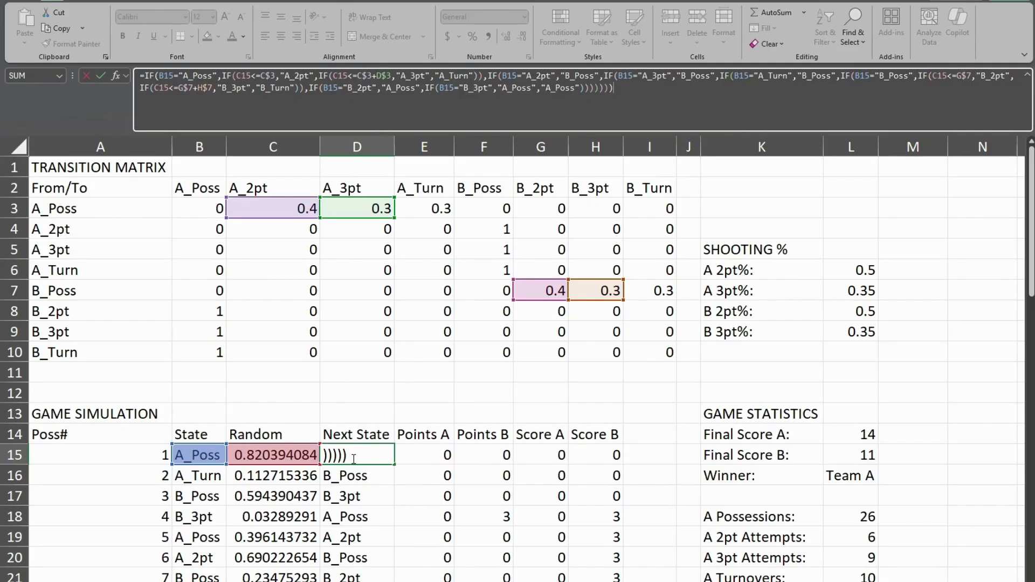
pyautogui.hotkey('ctrl', 'Return')
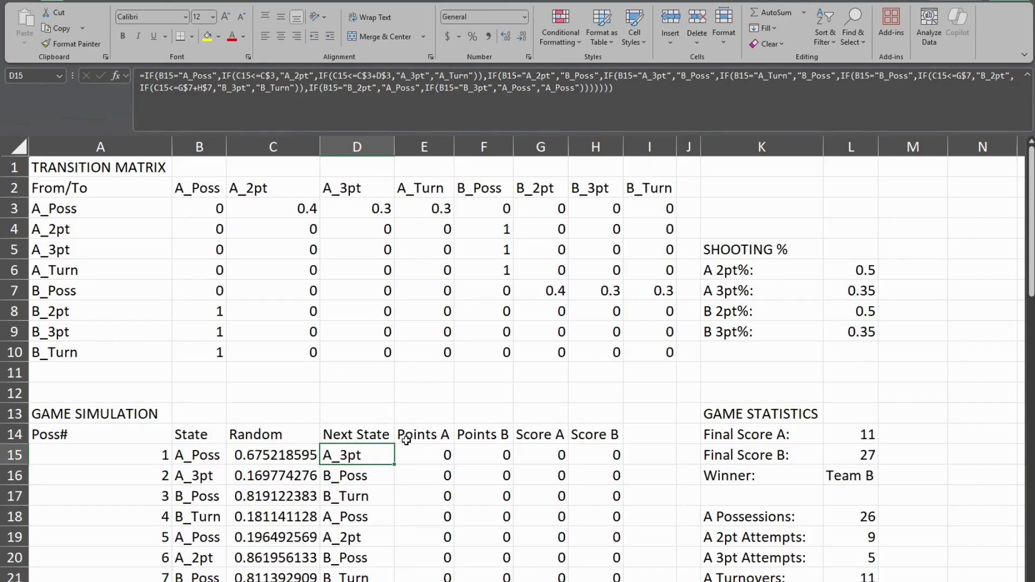
pyautogui.press('F9')
pyautogui.press('F9')
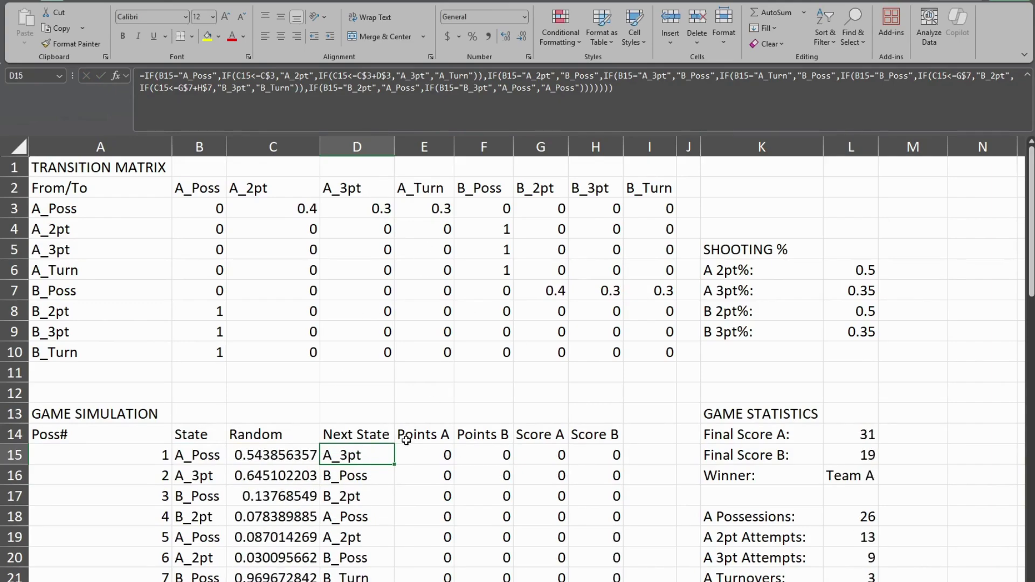
# Recommit the Points A formula in E15, recalculate, and start editing Points B in F15.
pyautogui.click(400, 454)
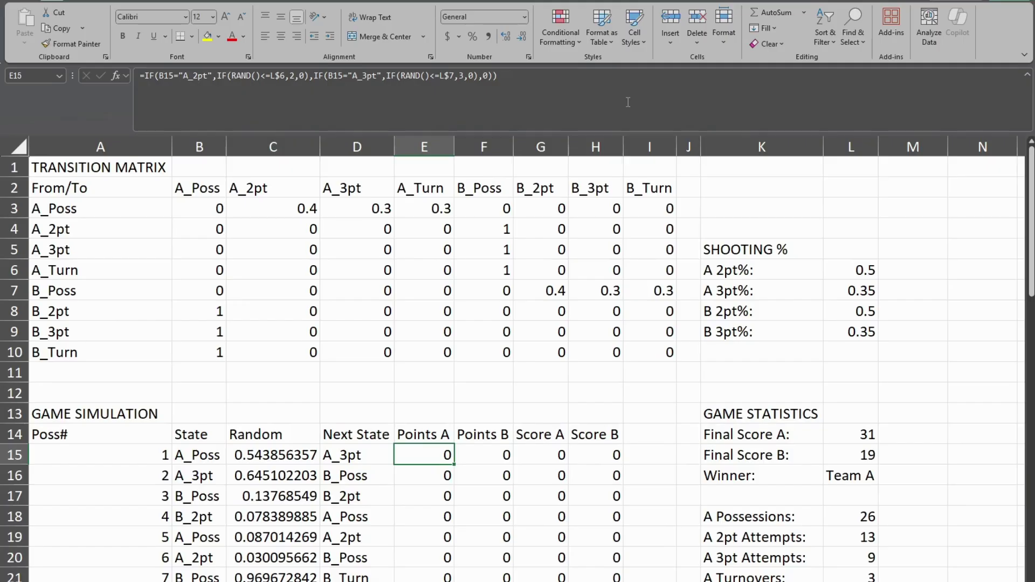
pyautogui.click(337, 461)
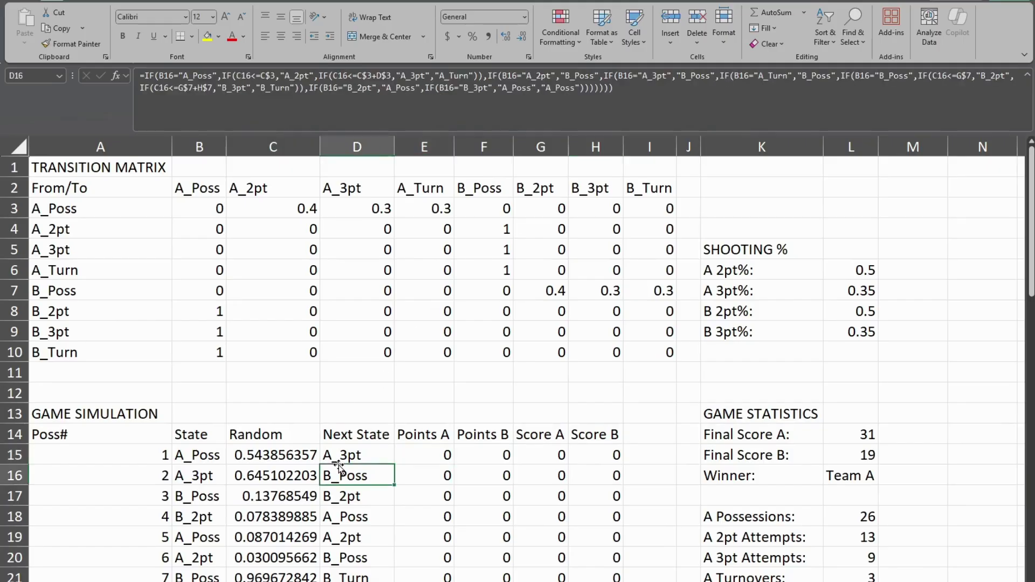
pyautogui.click(402, 453)
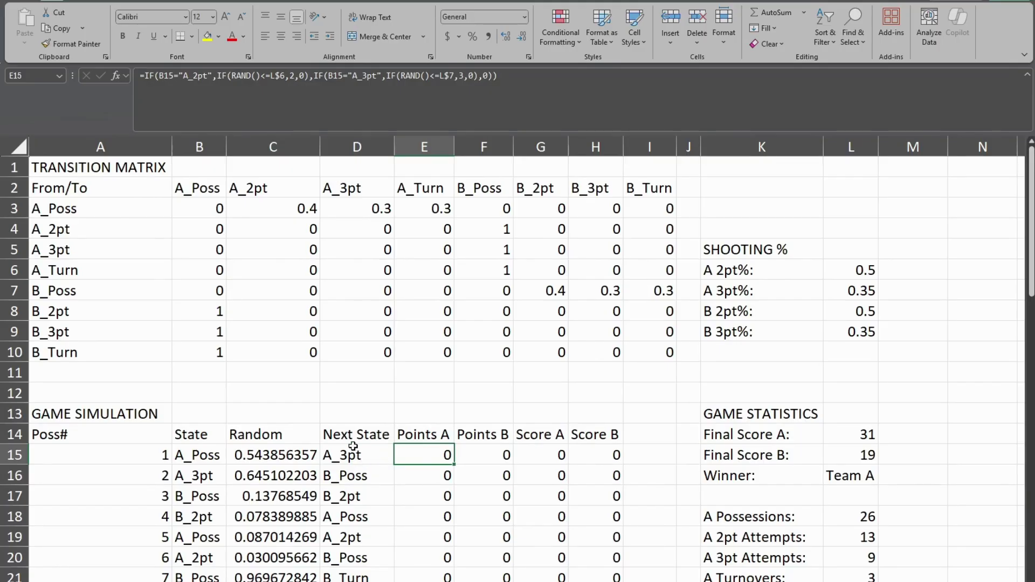
pyautogui.click(577, 87)
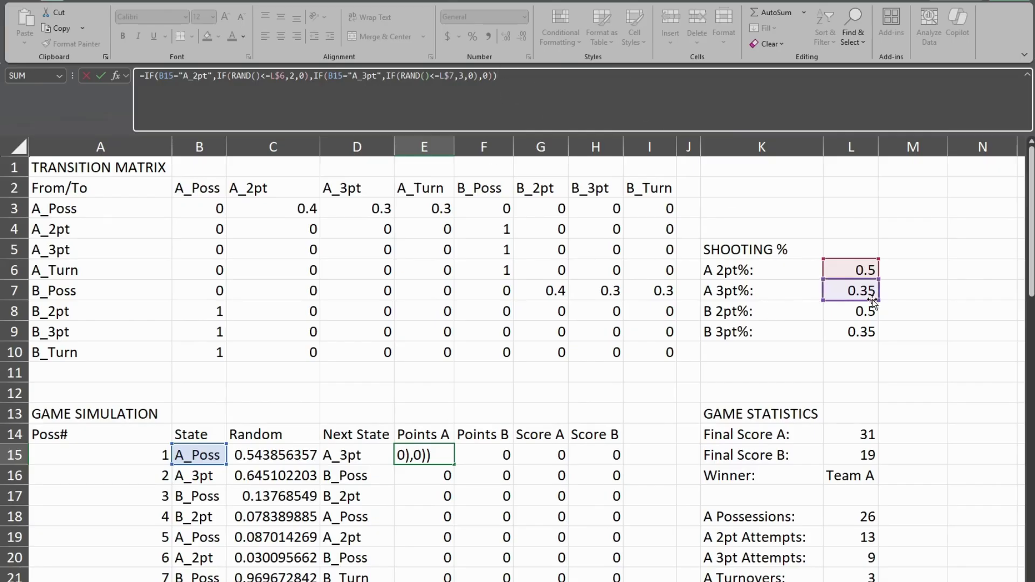
pyautogui.press('Return')
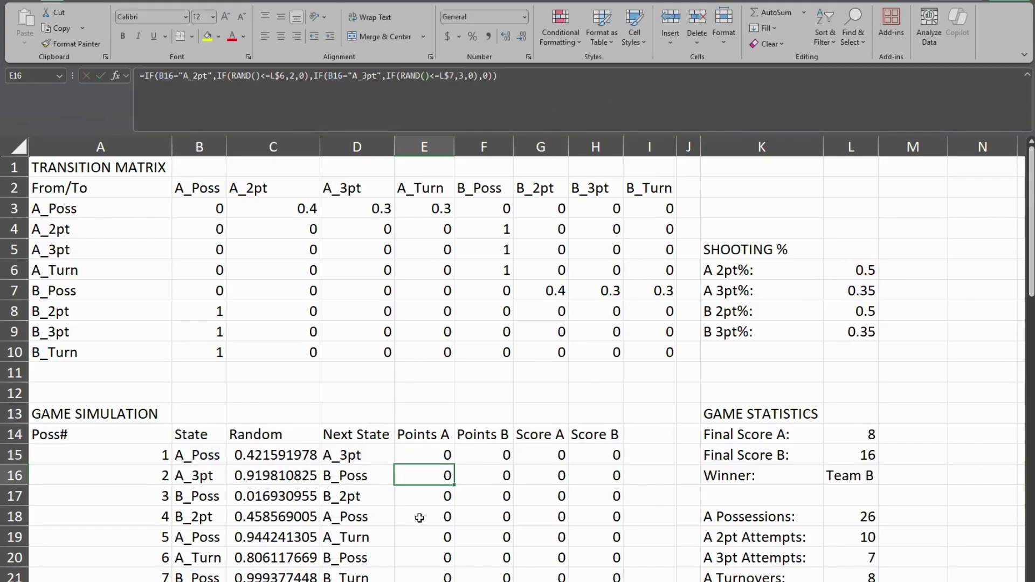
pyautogui.press('F9')
pyautogui.press('F9')
pyautogui.press('F9')
pyautogui.press('F9')
pyautogui.press('F9')
pyautogui.press('F9')
pyautogui.press('F9')
pyautogui.press('F9')
pyautogui.press('F9')
pyautogui.press('F9')
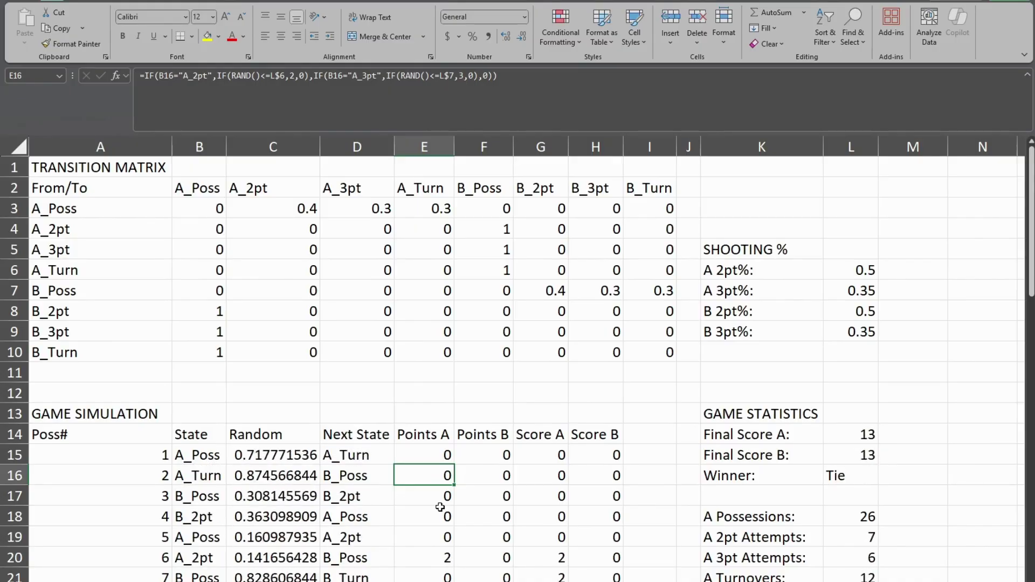
pyautogui.click(474, 456)
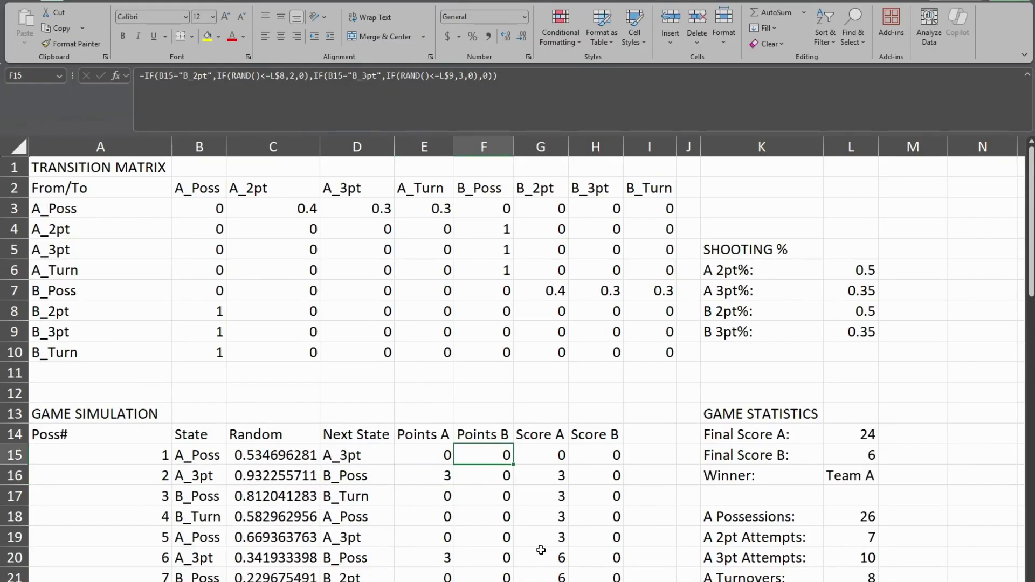
pyautogui.click(616, 107)
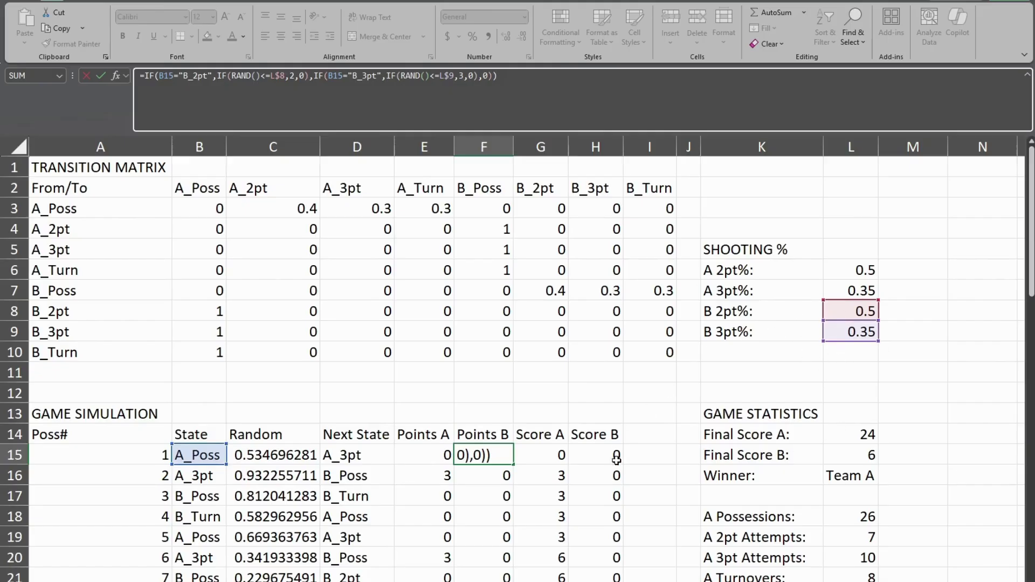
# Commit the Points B formula and confirm Score A's =E15 in G15.
pyautogui.hotkey('ctrl', 'Return')
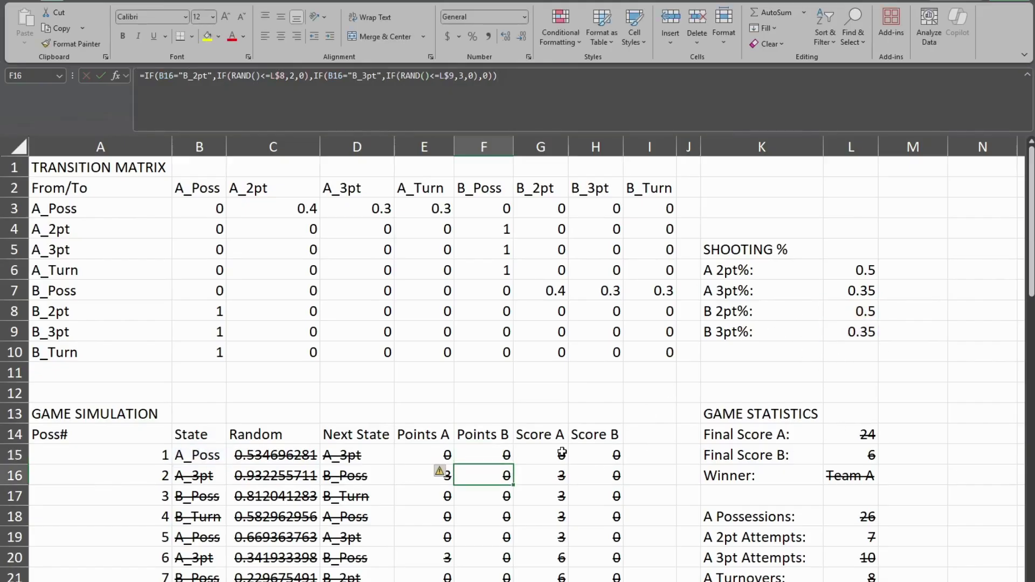
pyautogui.click(540, 458)
pyautogui.click(310, 110)
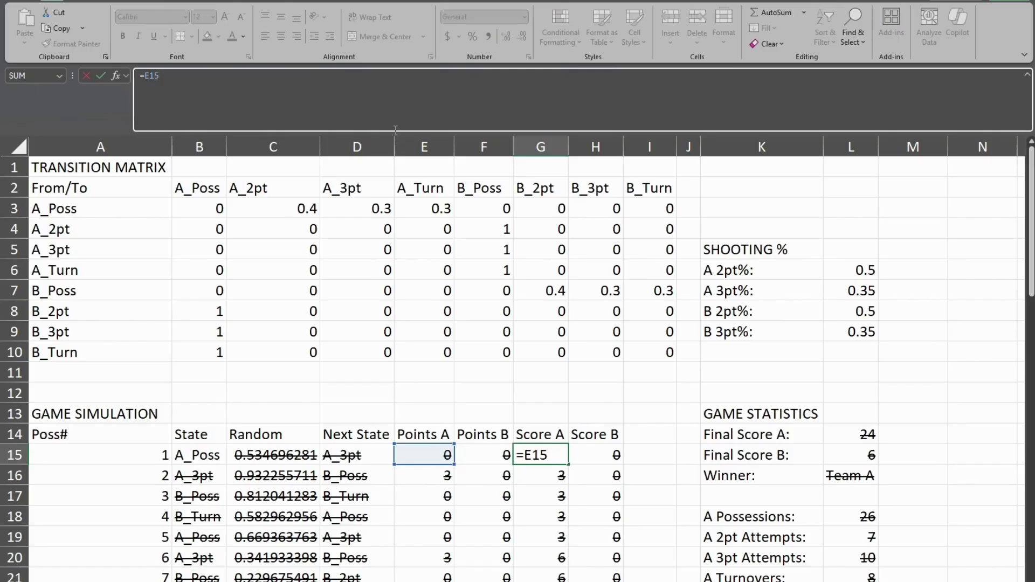
pyautogui.hotkey('ctrl', 'Return')
pyautogui.click(594, 446)
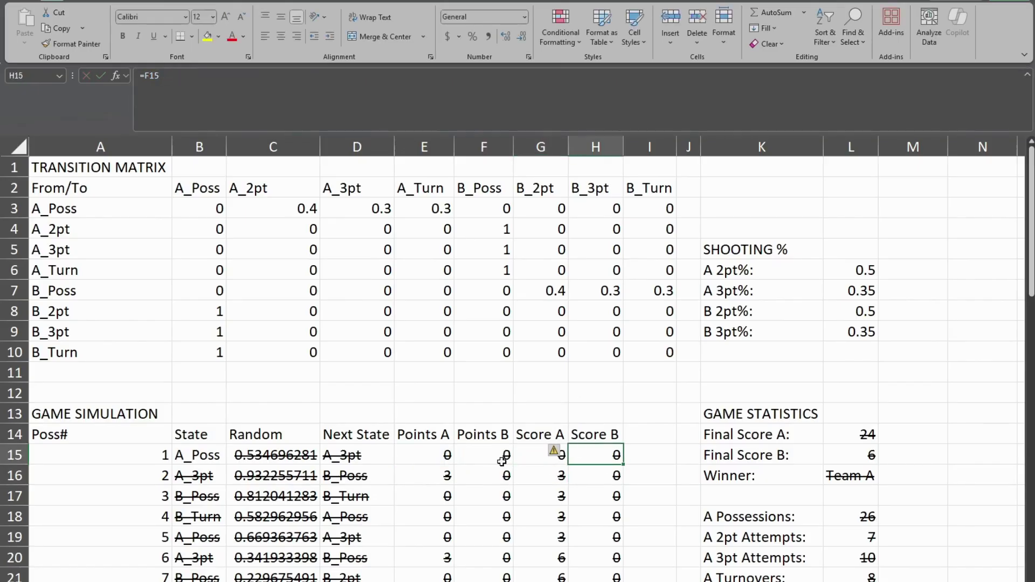
# Enter running totals =G15+E16 in G16 and =H15+F16 in H16.
pyautogui.click(539, 475)
pyautogui.click(273, 107)
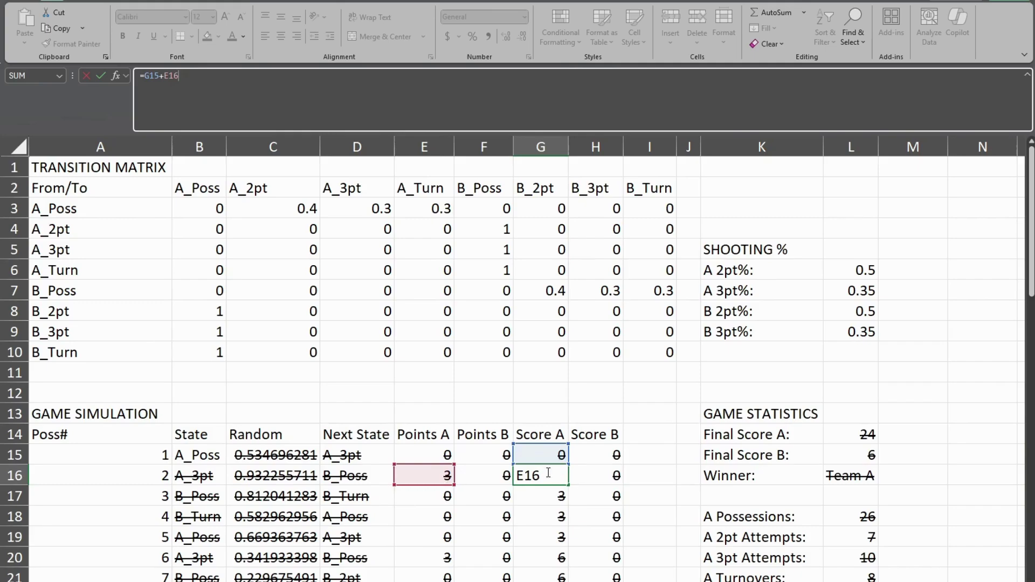
pyautogui.press('Return')
pyautogui.click(604, 455)
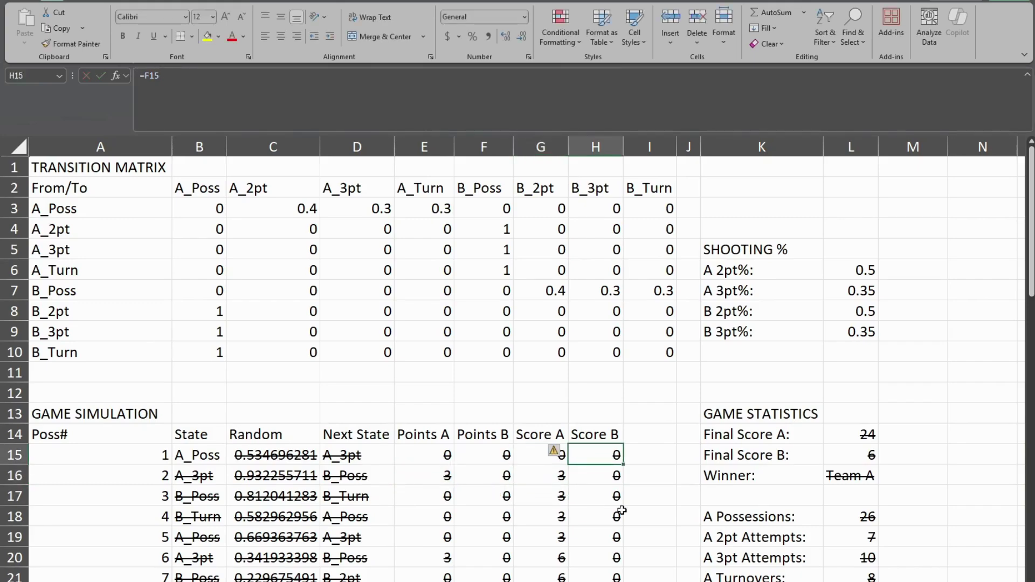
pyautogui.click(602, 479)
pyautogui.click(324, 105)
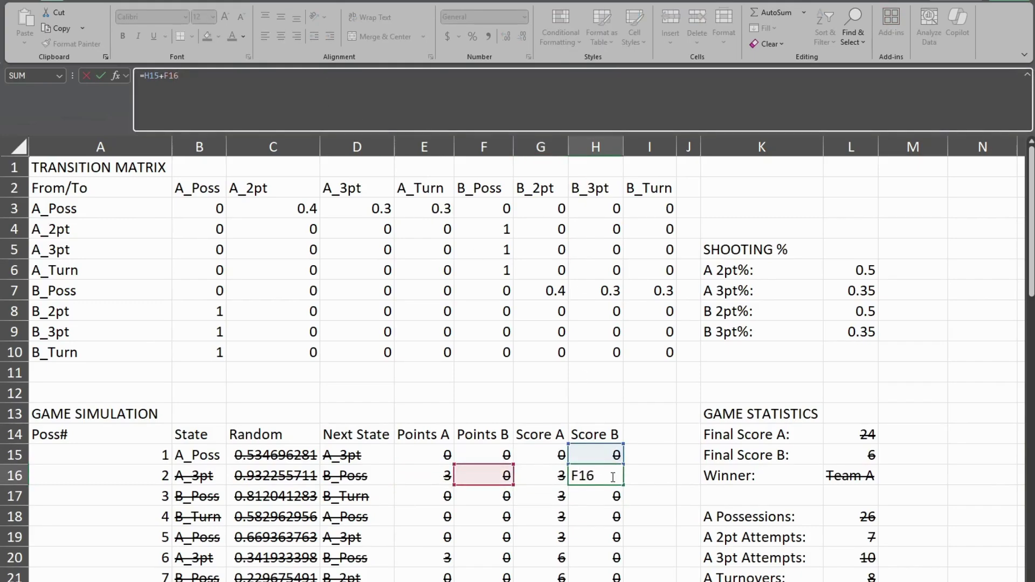
pyautogui.press('Return')
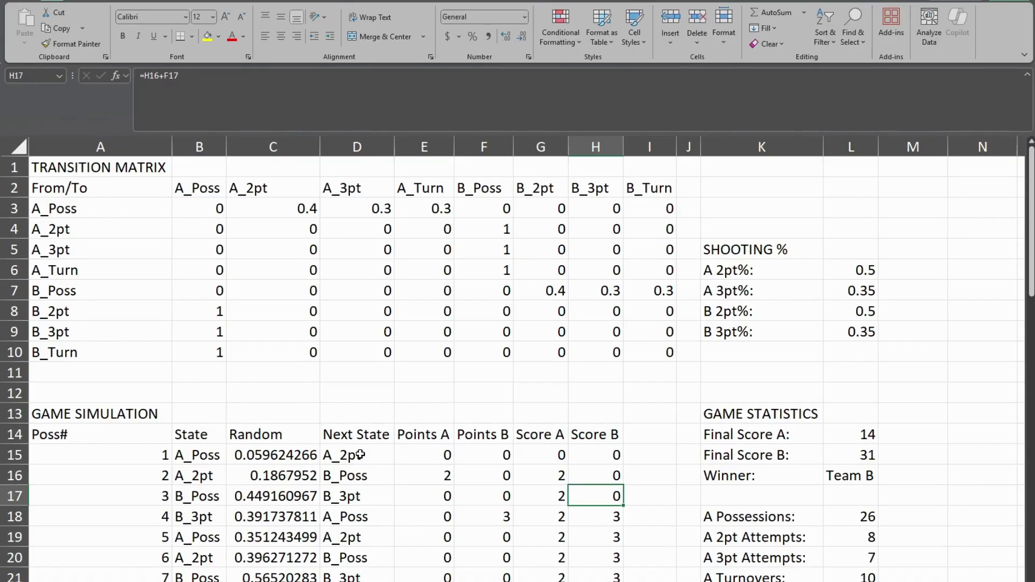
pyautogui.click(213, 453)
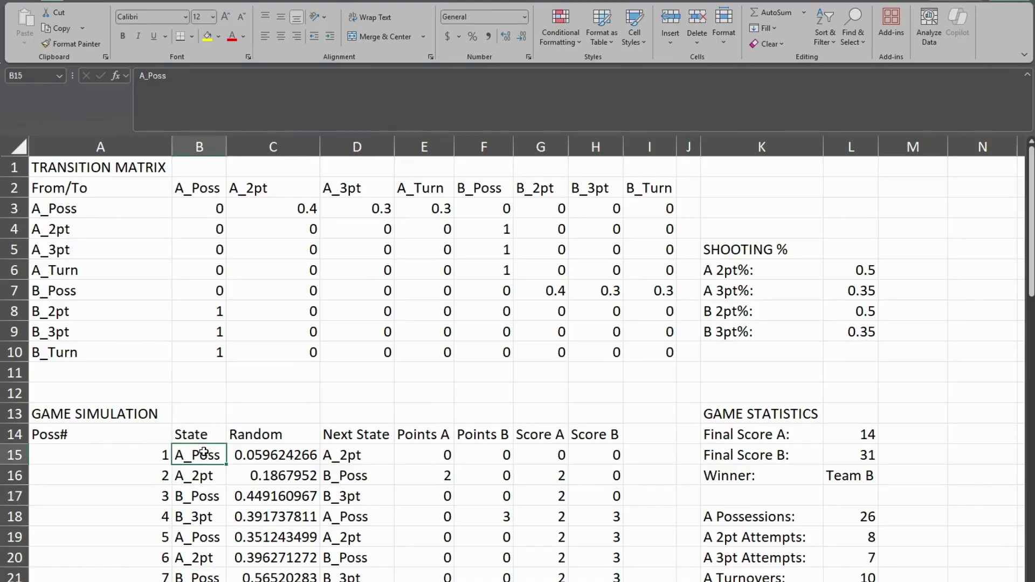
pyautogui.click(257, 456)
pyautogui.click(221, 460)
pyautogui.click(237, 456)
pyautogui.click(194, 453)
pyautogui.scroll(-1, 224, 462)
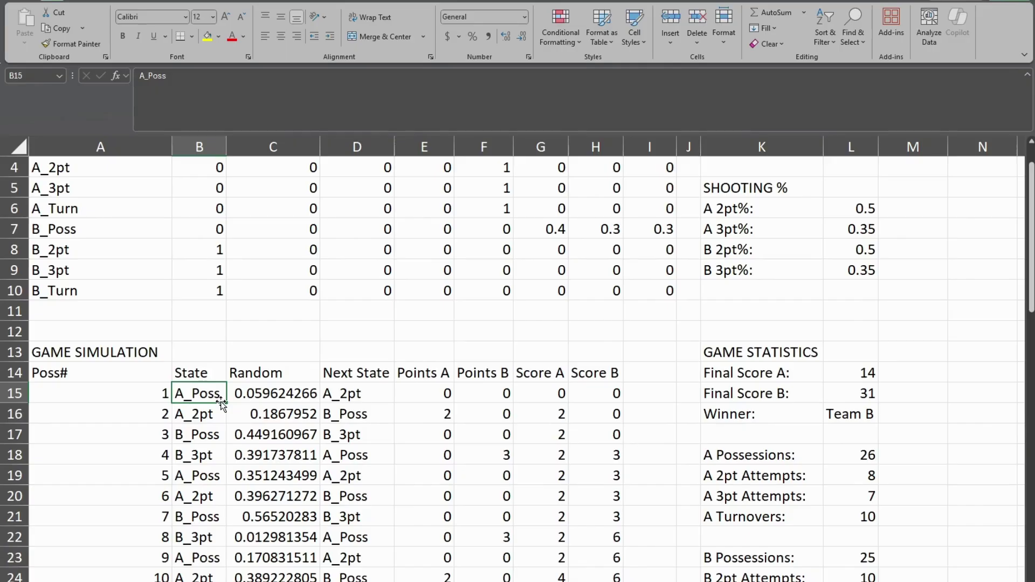
pyautogui.click(195, 414)
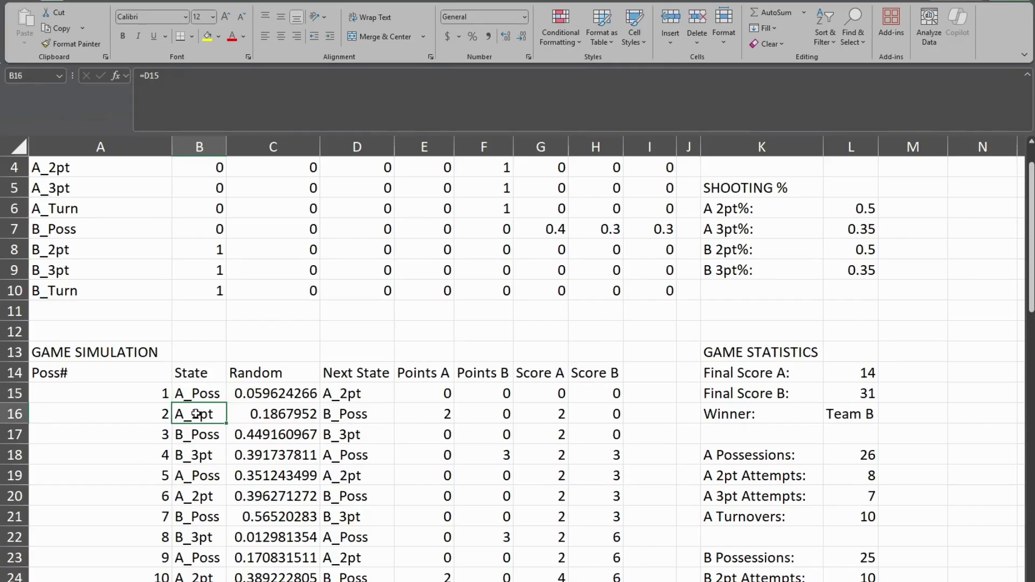
pyautogui.click(197, 399)
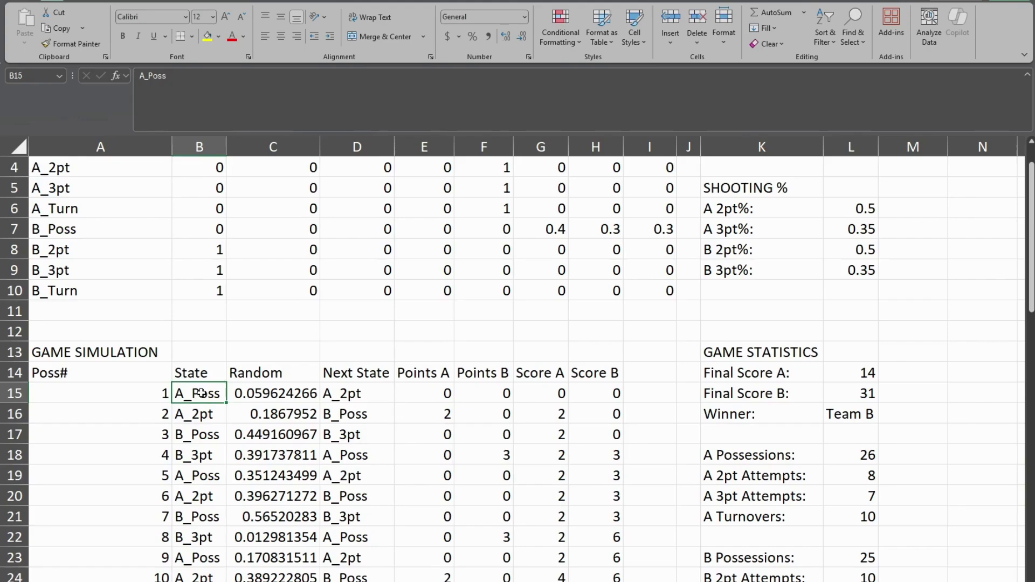
pyautogui.click(300, 397)
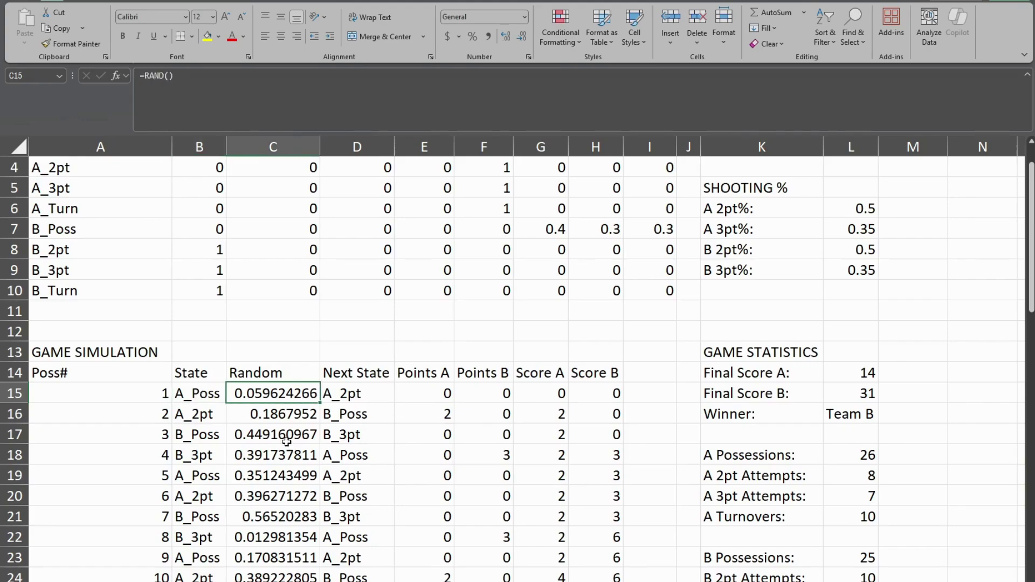
pyautogui.click(357, 393)
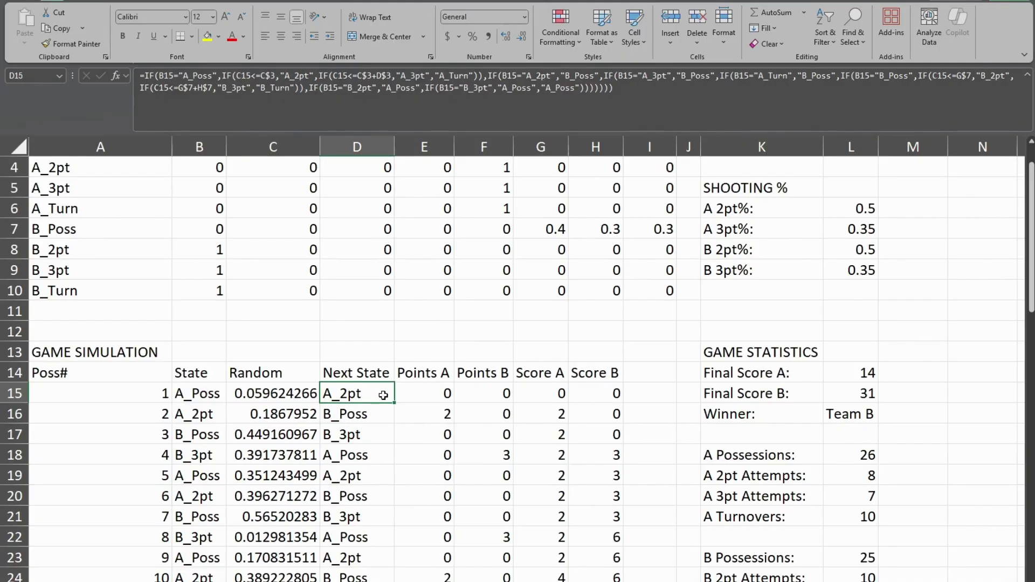
pyautogui.moveTo(422, 392); pyautogui.dragTo(597, 392)
pyautogui.click(326, 390)
pyautogui.click(186, 390)
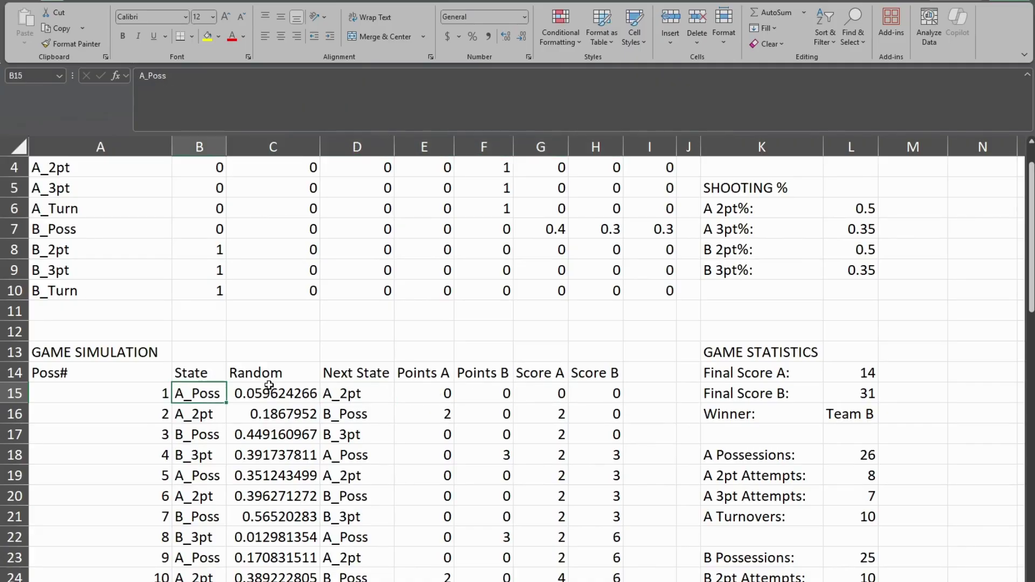
pyautogui.click(343, 396)
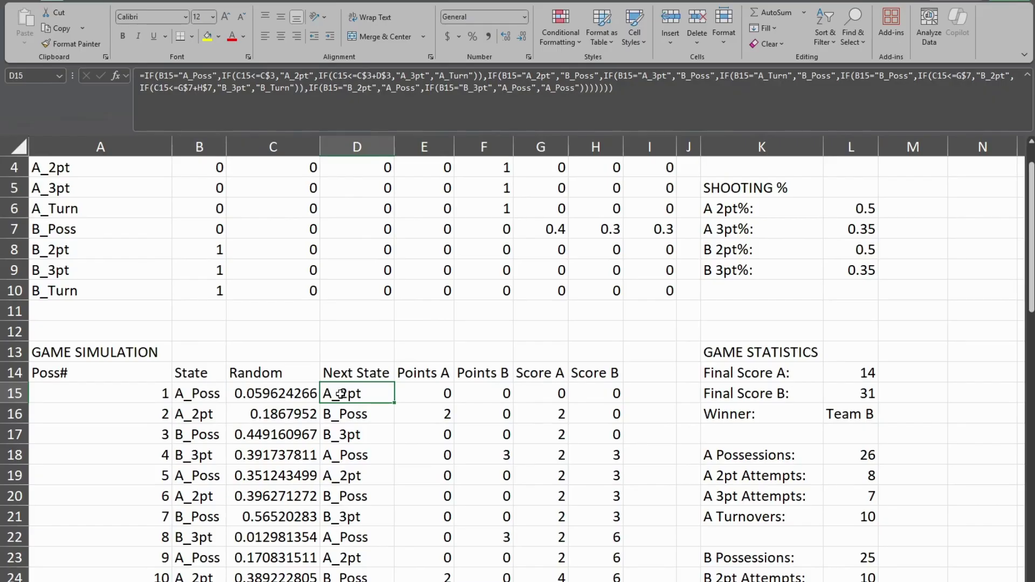
pyautogui.click(194, 417)
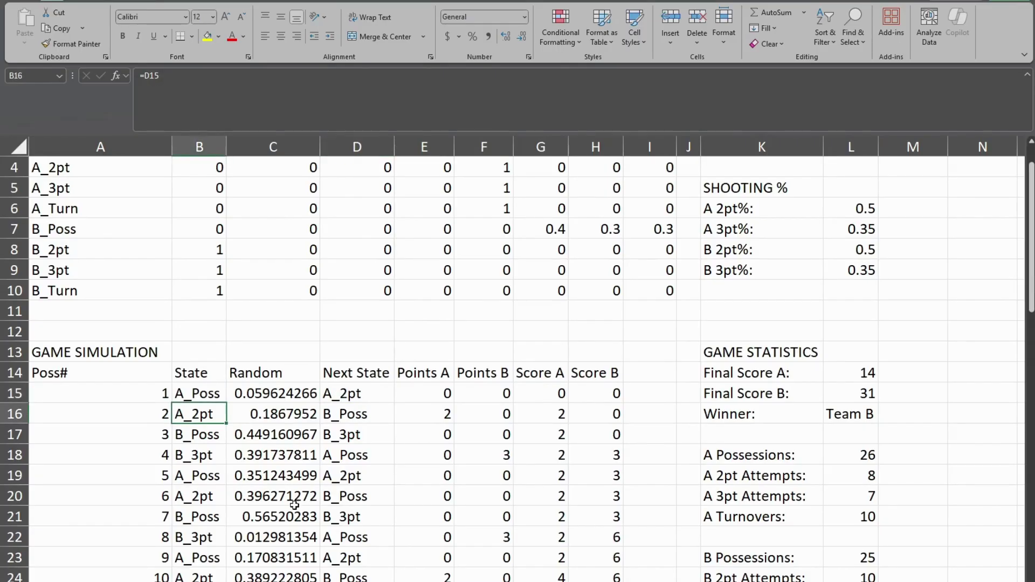
pyautogui.click(286, 420)
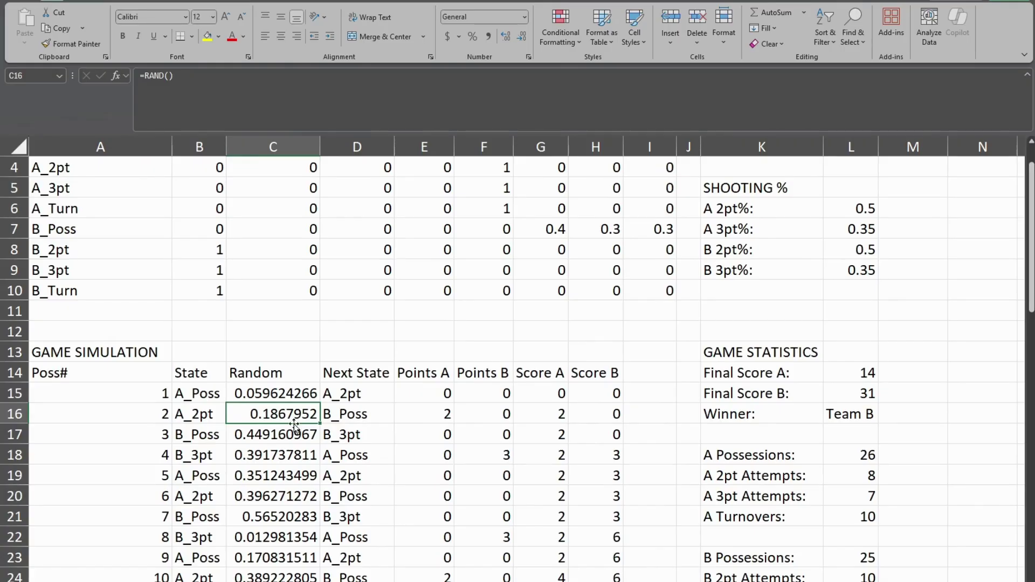
pyautogui.click(338, 417)
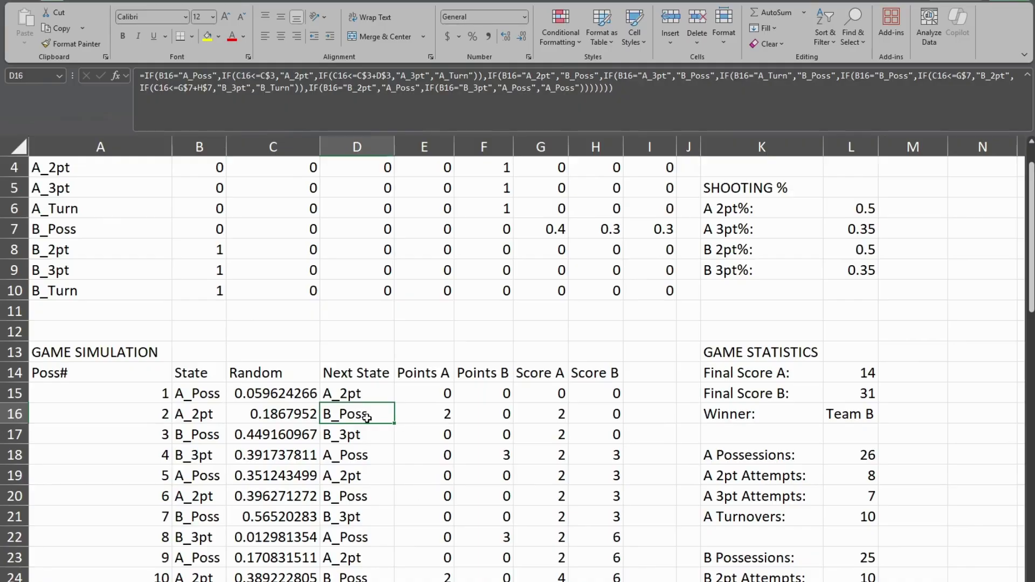
pyautogui.click(423, 413)
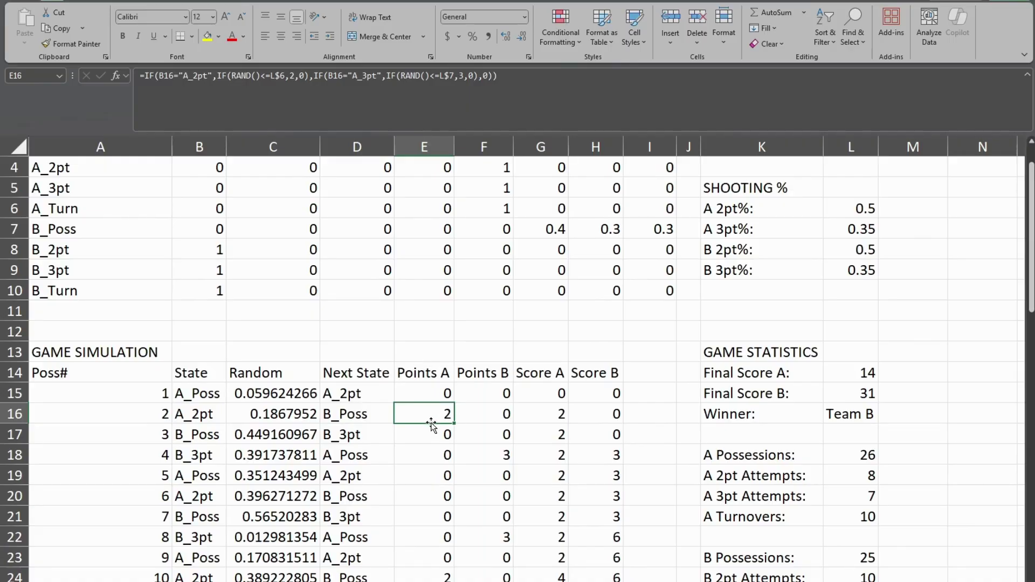
pyautogui.click(564, 420)
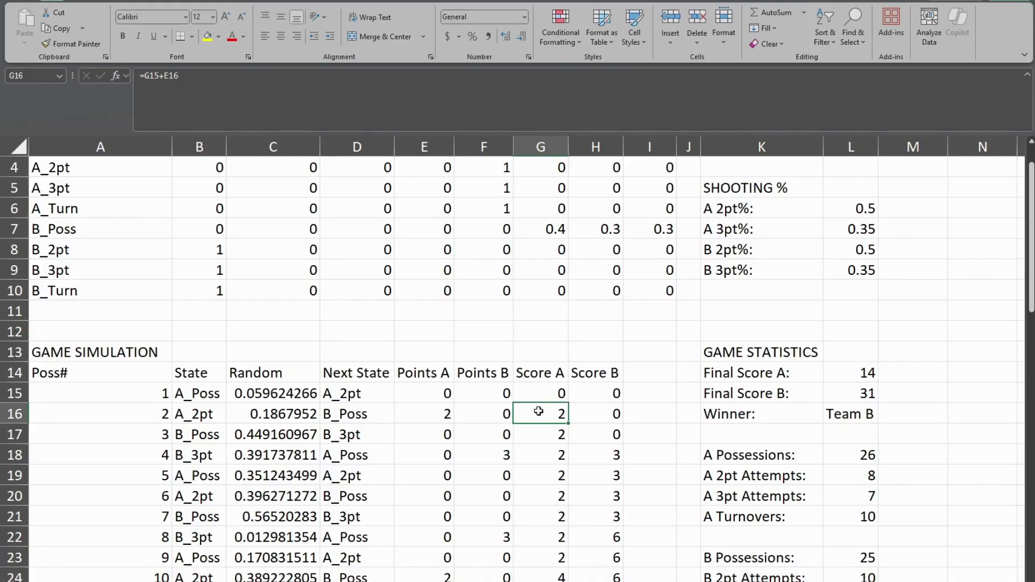
pyautogui.click(203, 438)
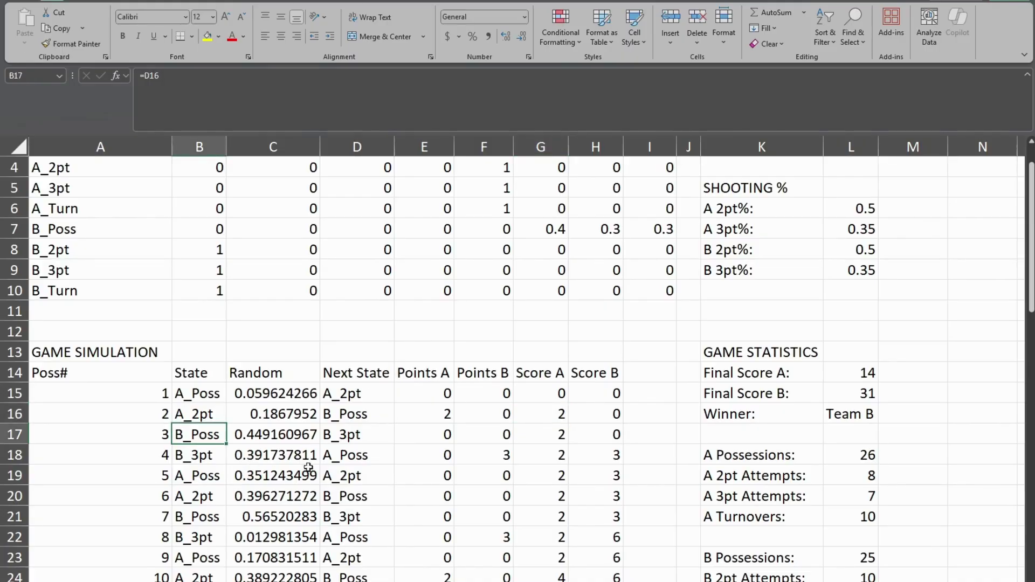
pyautogui.click(251, 438)
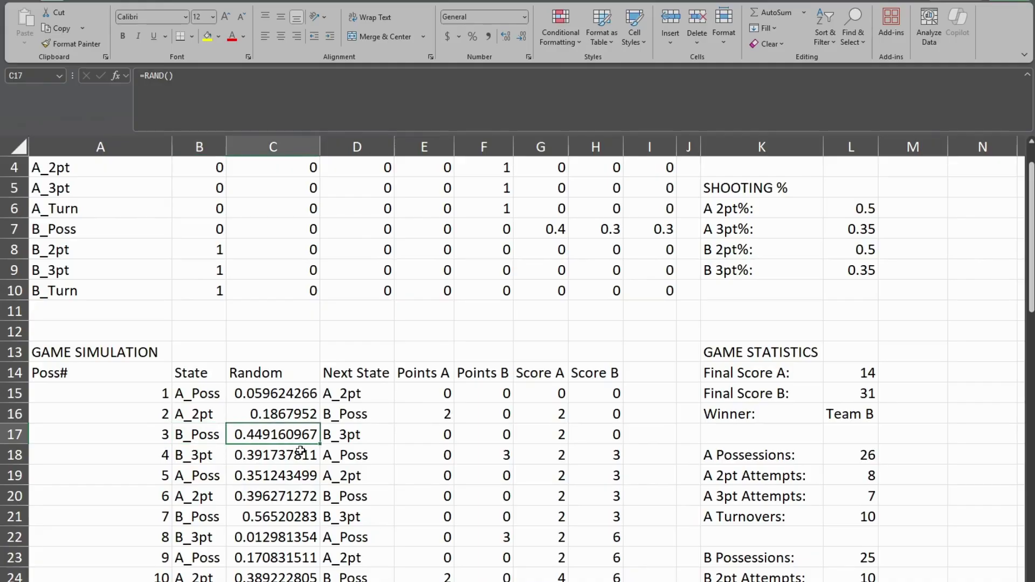
pyautogui.click(334, 440)
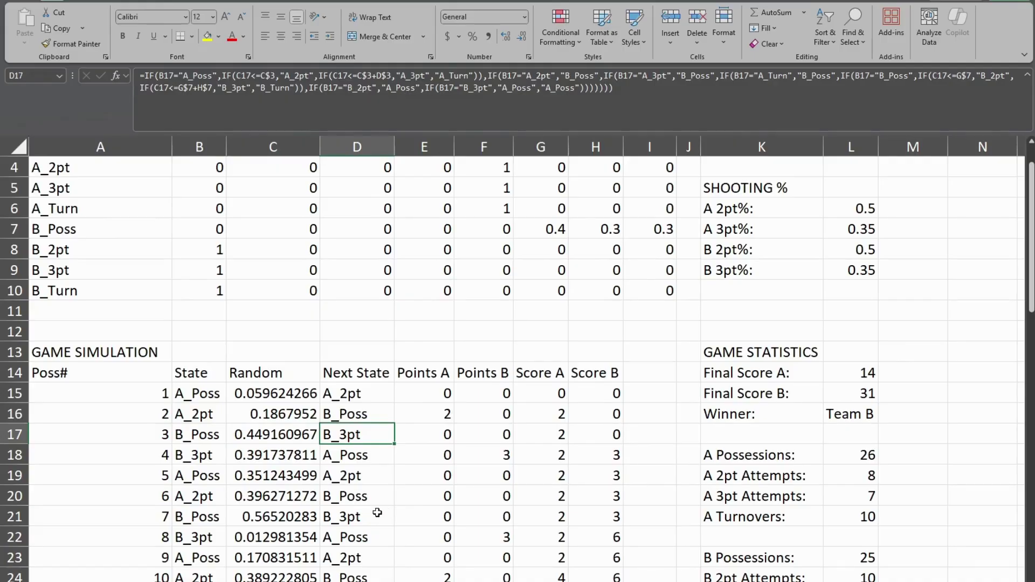
pyautogui.click(480, 440)
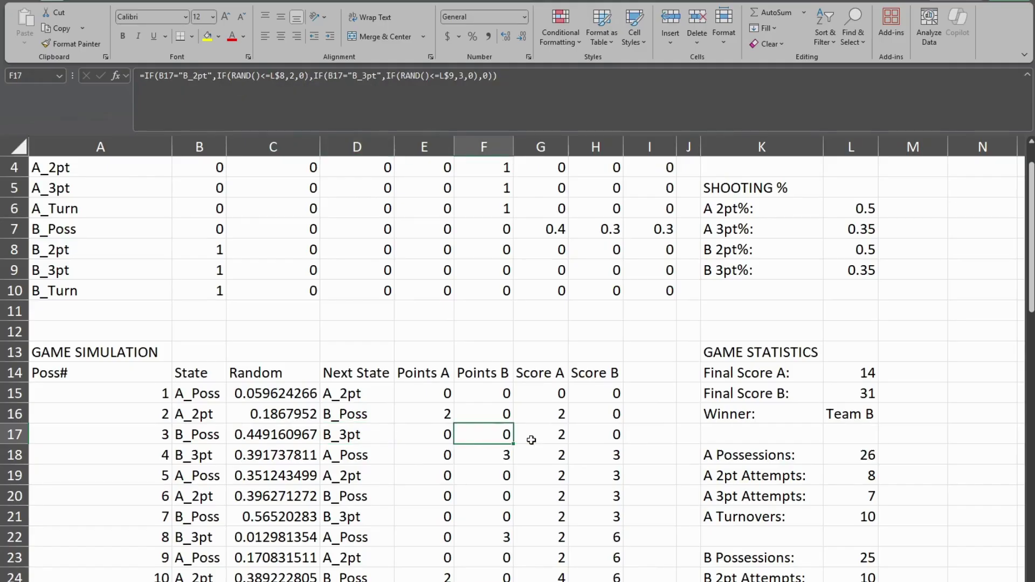
pyautogui.click(561, 440)
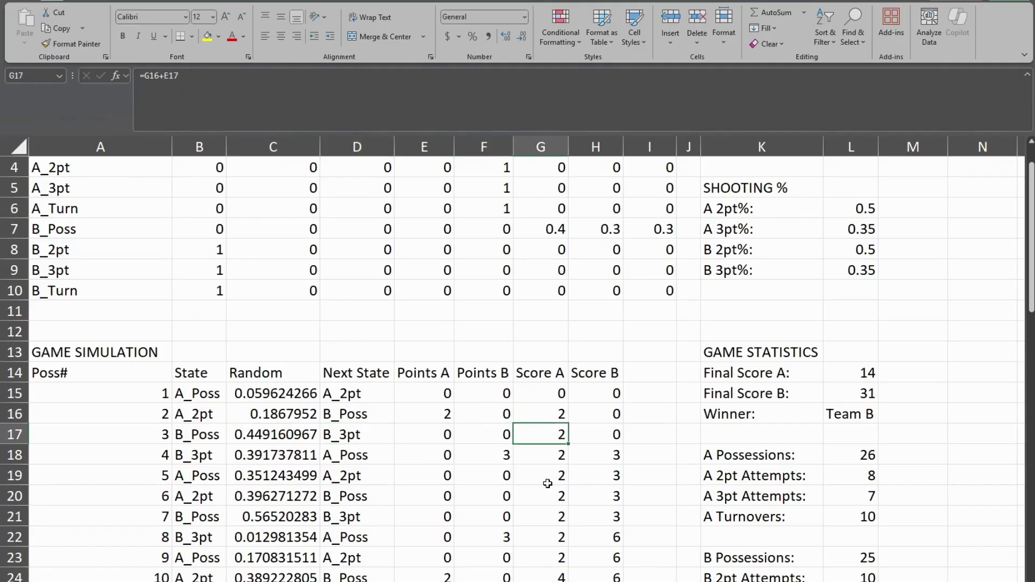
pyautogui.click(223, 462)
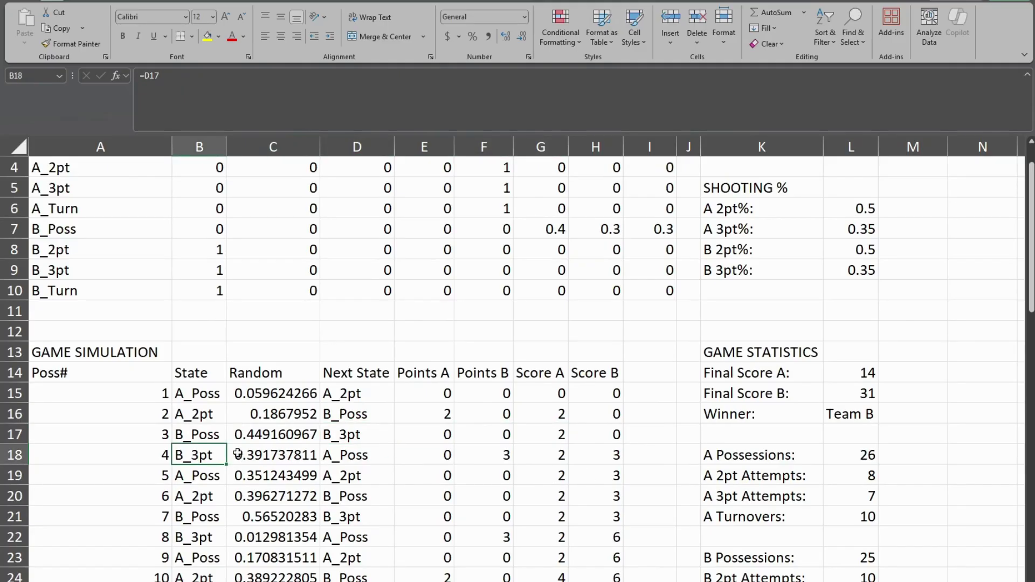
pyautogui.click(241, 459)
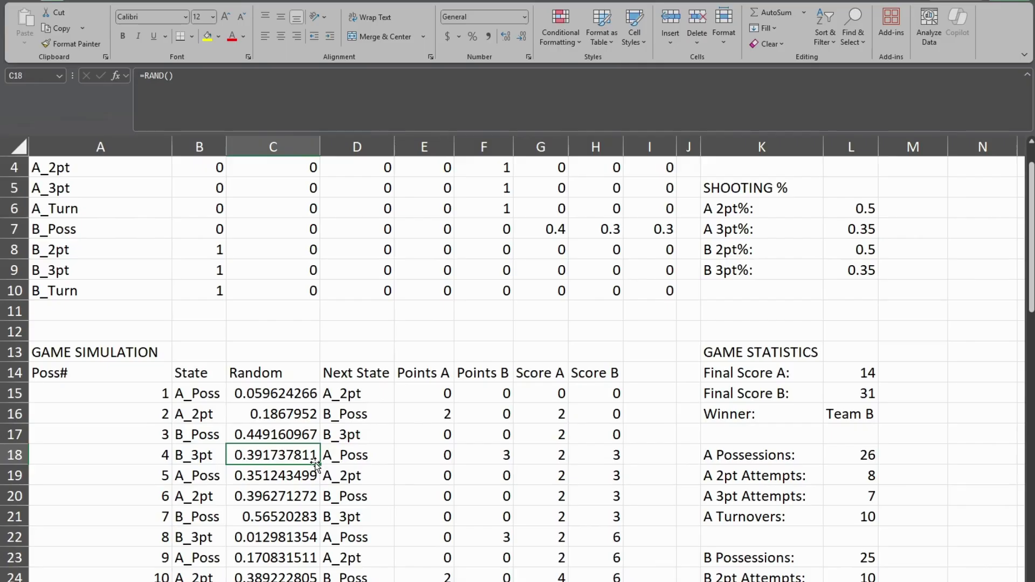
pyautogui.click(354, 456)
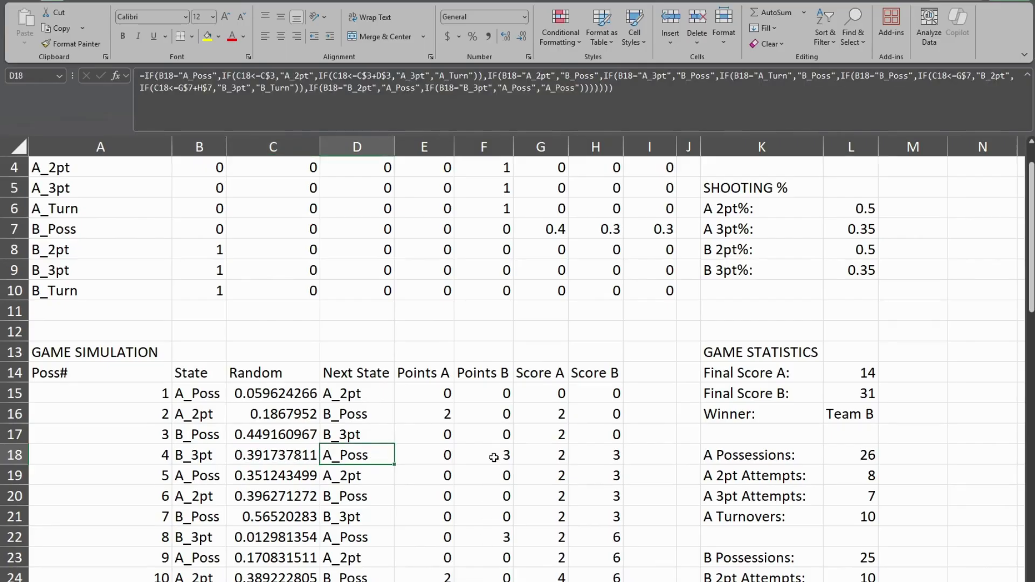
pyautogui.scroll(-1, 493, 457)
pyautogui.click(485, 396)
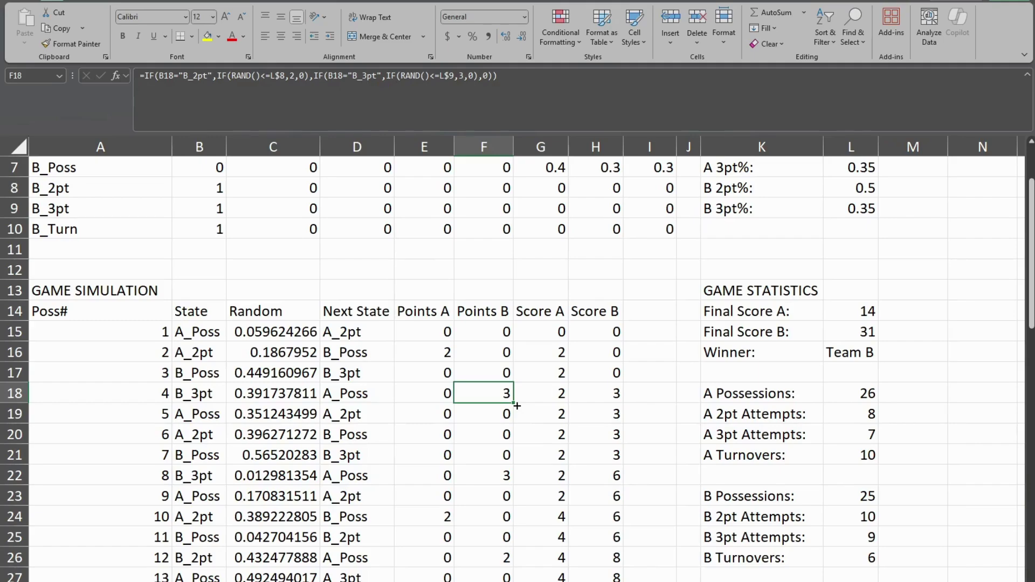
pyautogui.scroll(-4, 476, 402)
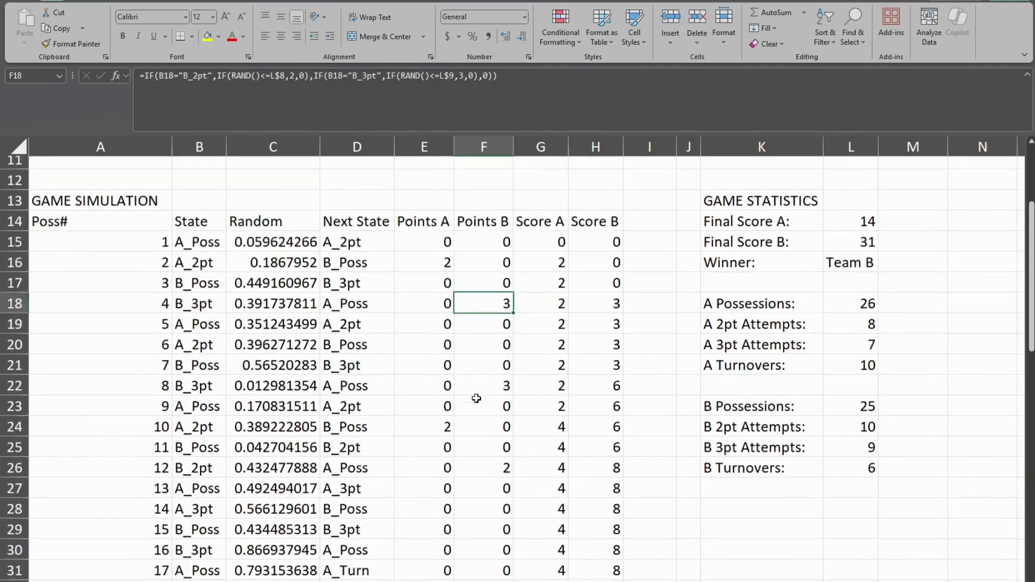
pyautogui.scroll(-6, 479, 414)
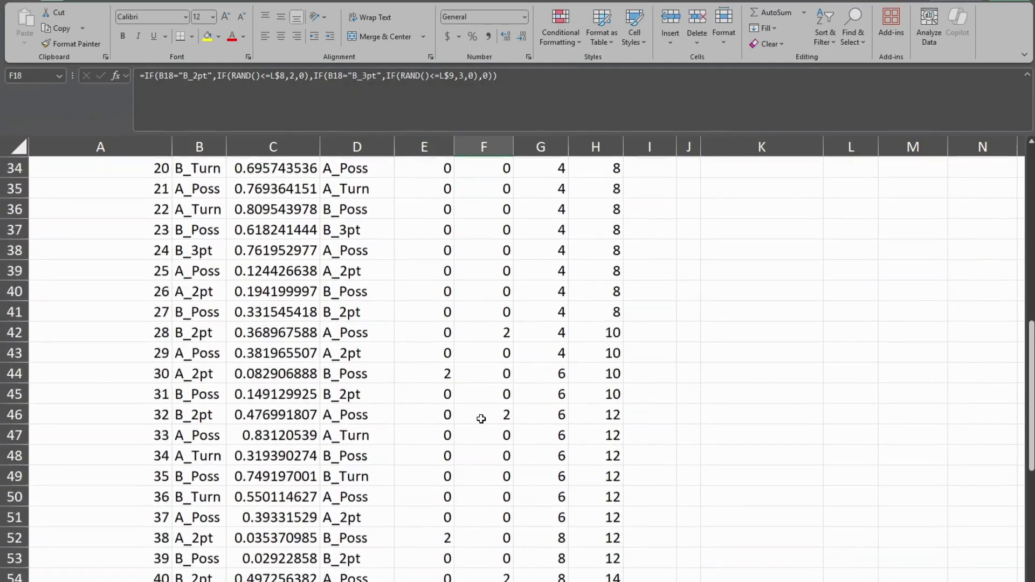
pyautogui.scroll(1, 481, 419)
pyautogui.click(358, 229)
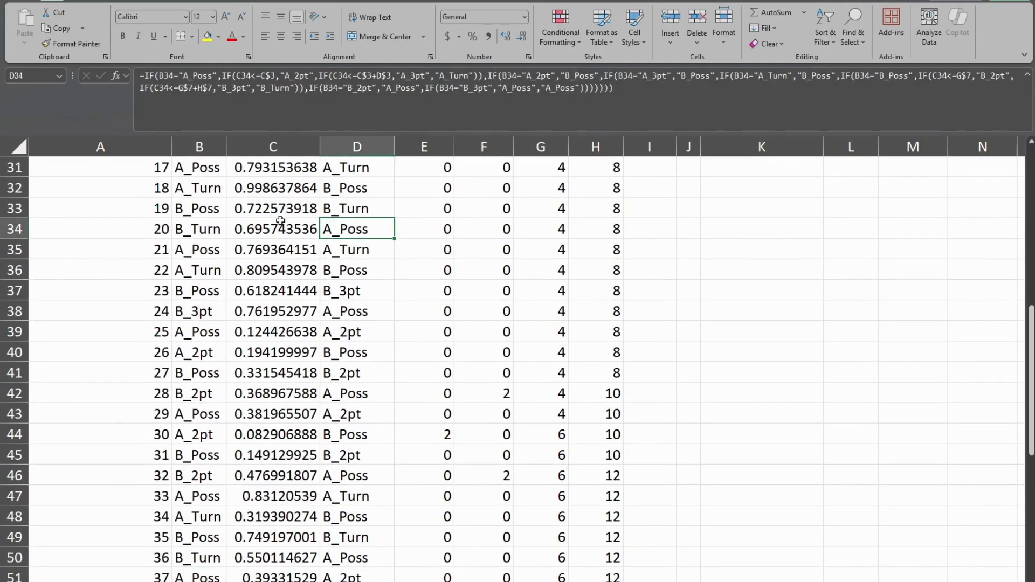
pyautogui.moveTo(282, 229); pyautogui.dragTo(596, 224)
pyautogui.moveTo(273, 249); pyautogui.dragTo(574, 244)
pyautogui.moveTo(282, 271); pyautogui.dragTo(563, 272)
pyautogui.moveTo(282, 292); pyautogui.dragTo(595, 294)
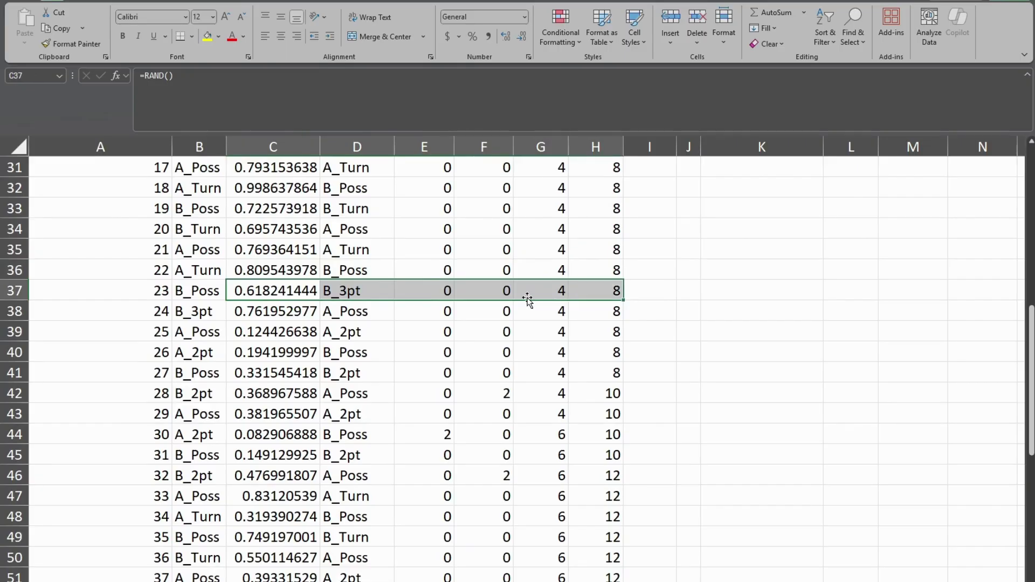
pyautogui.moveTo(280, 312); pyautogui.dragTo(589, 319)
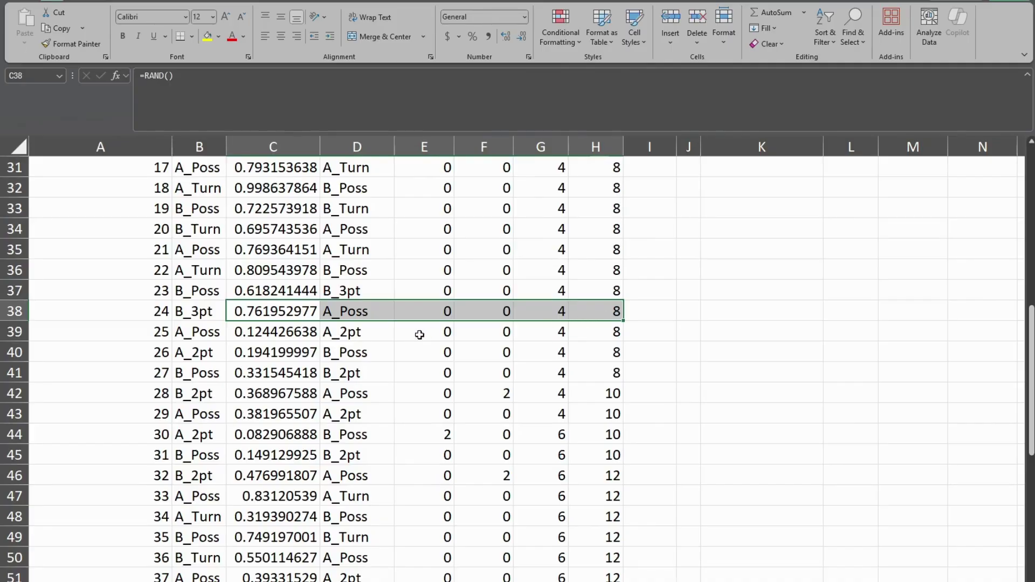
pyautogui.moveTo(286, 334); pyautogui.dragTo(781, 324)
pyautogui.moveTo(293, 358); pyautogui.dragTo(698, 348)
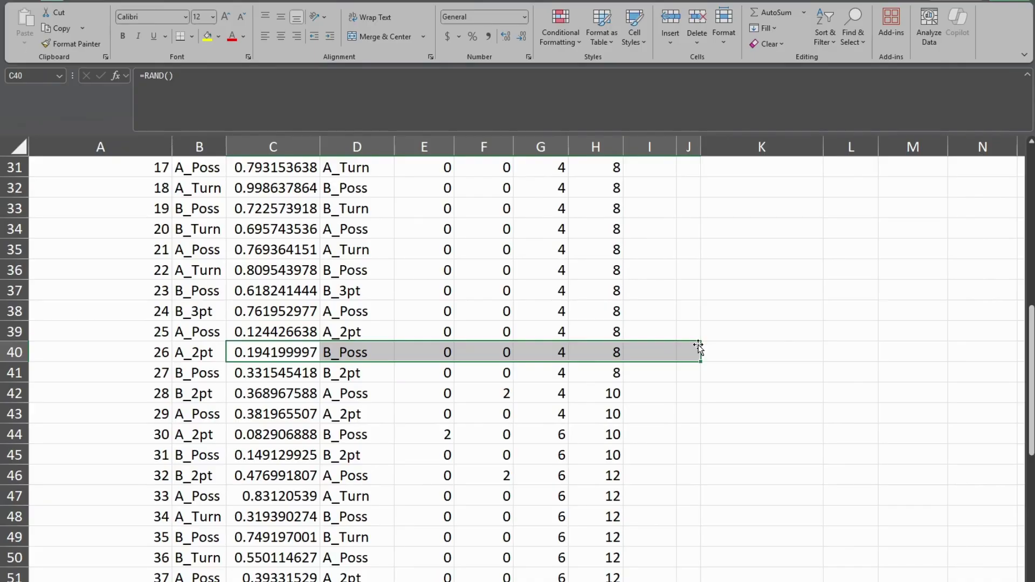
pyautogui.scroll(-20, 677, 564)
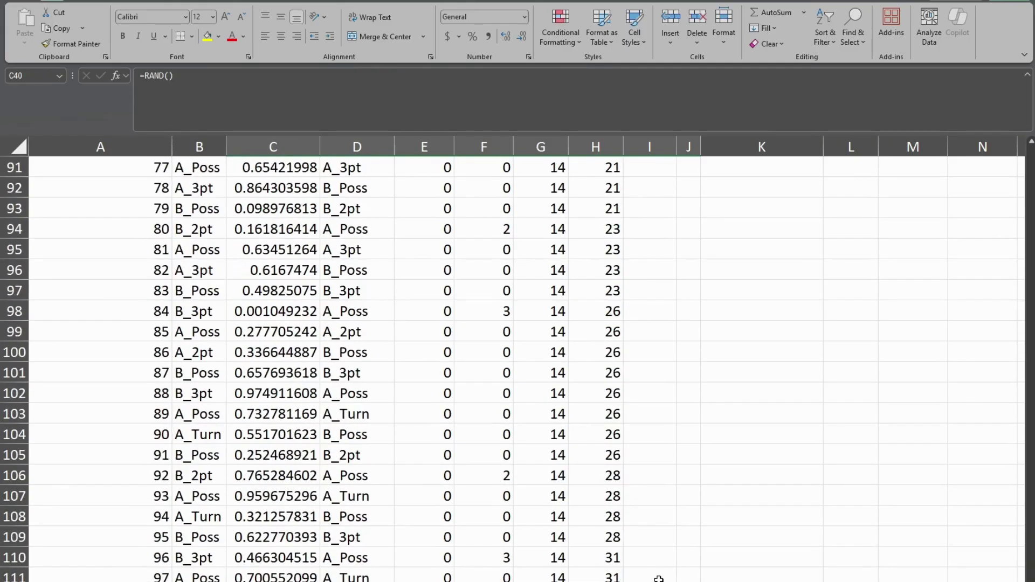
pyautogui.scroll(-5, 659, 579)
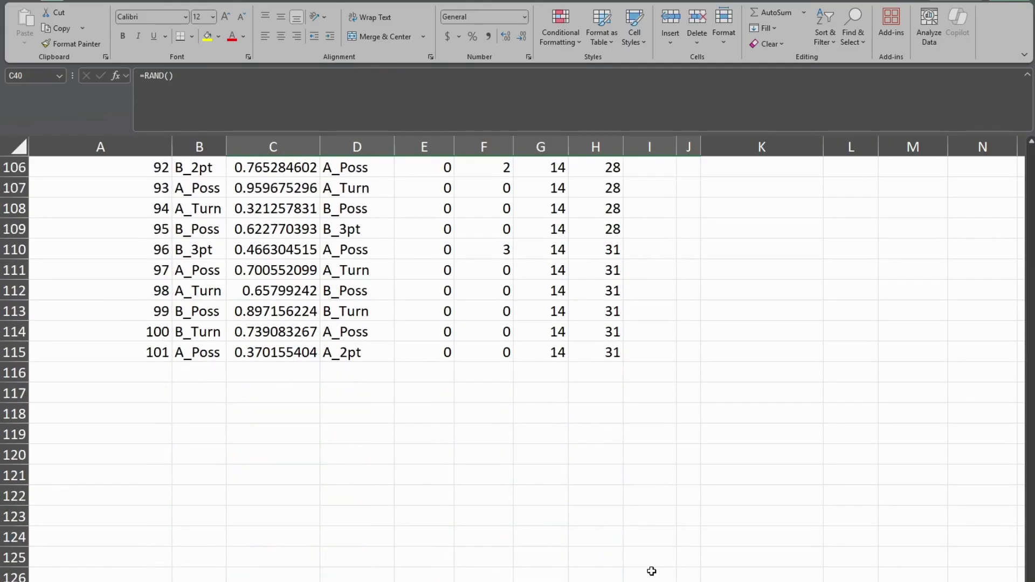
pyautogui.click(556, 340)
pyautogui.press('Down')
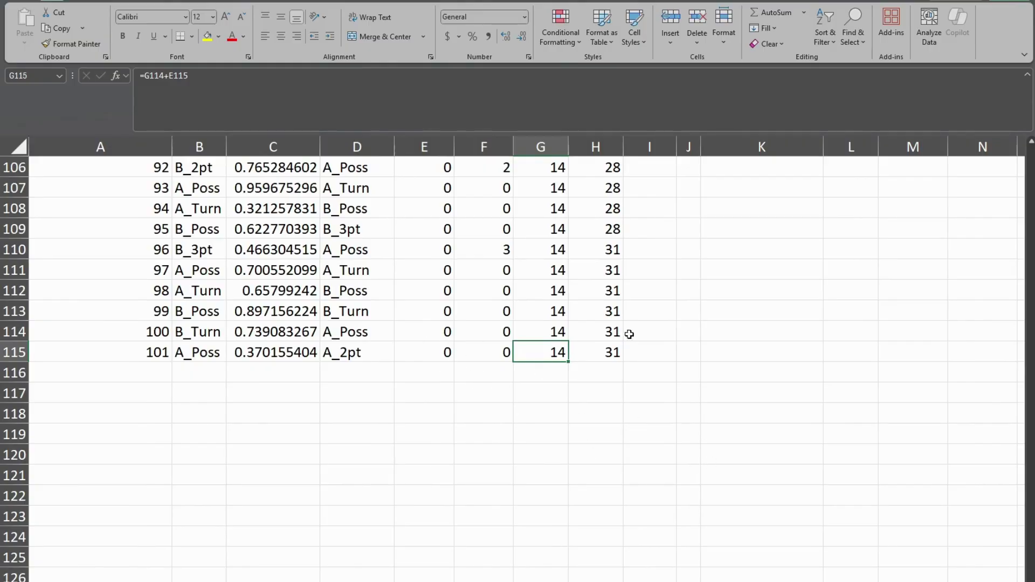
pyautogui.scroll(13, 797, 450)
pyautogui.scroll(-9, 641, 485)
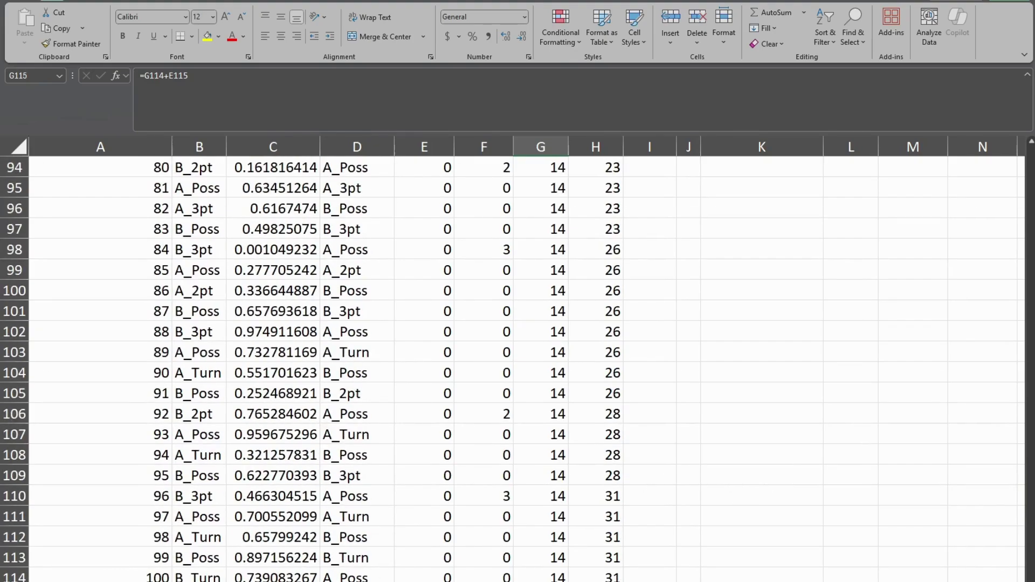
pyautogui.scroll(20, 842, 455)
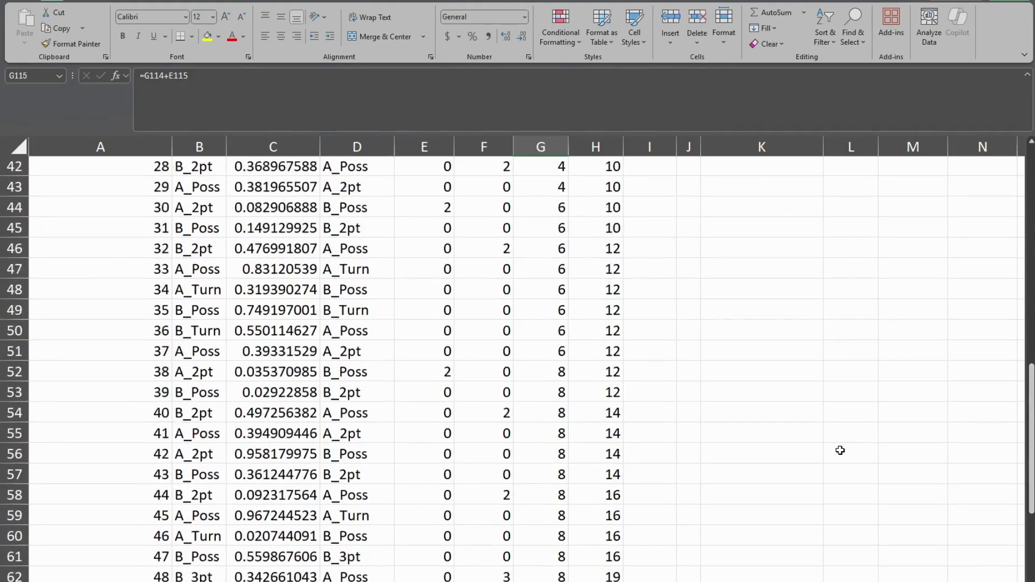
pyautogui.scroll(4, 840, 457)
pyautogui.scroll(-3, 926, 475)
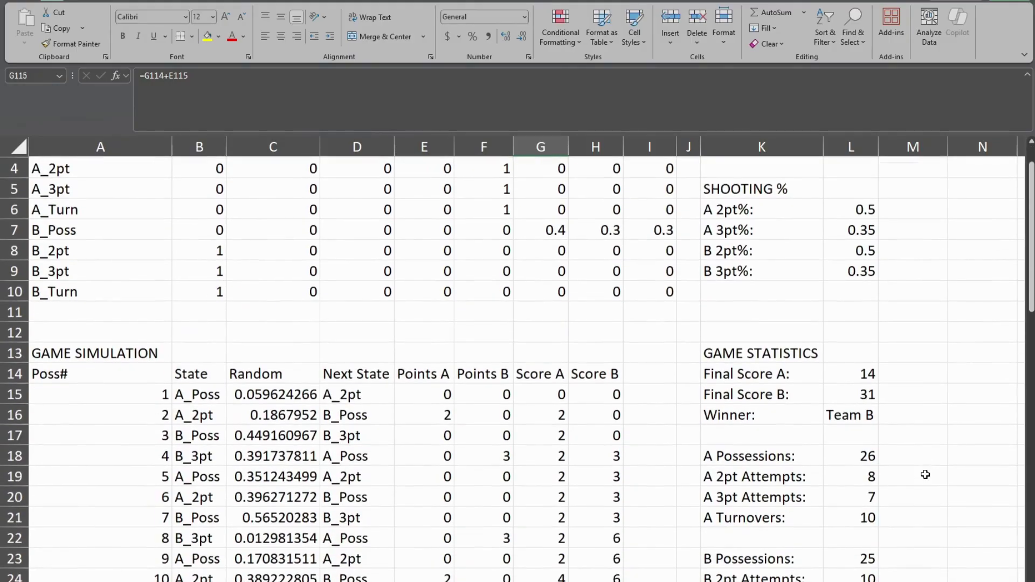
pyautogui.click(878, 247)
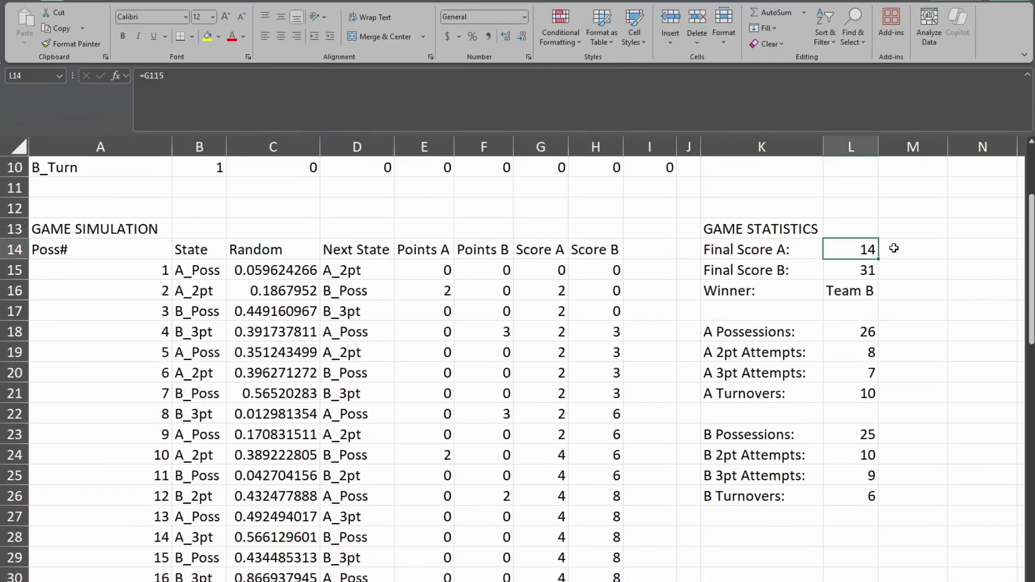
pyautogui.click(855, 273)
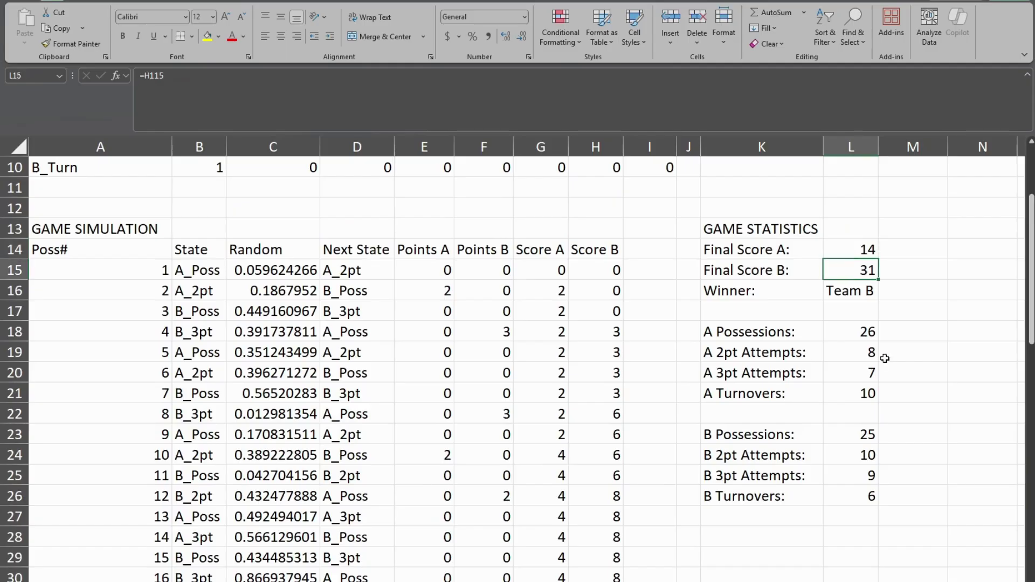
pyautogui.click(846, 290)
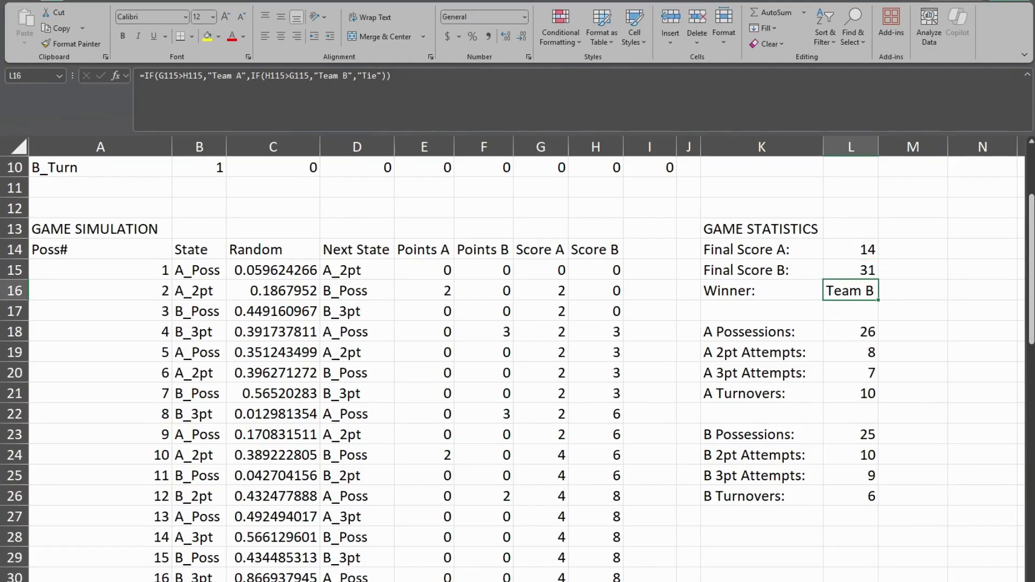
pyautogui.moveTo(866, 335); pyautogui.dragTo(869, 395)
pyautogui.moveTo(874, 440); pyautogui.dragTo(865, 501)
pyautogui.click(907, 578)
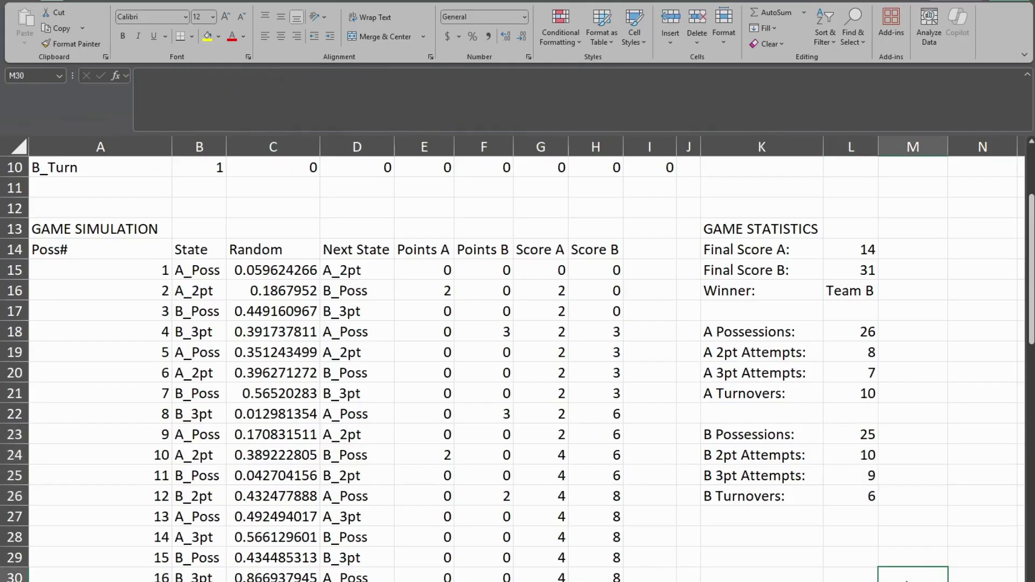
pyautogui.moveTo(878, 455); pyautogui.dragTo(758, 501)
pyautogui.click(851, 581)
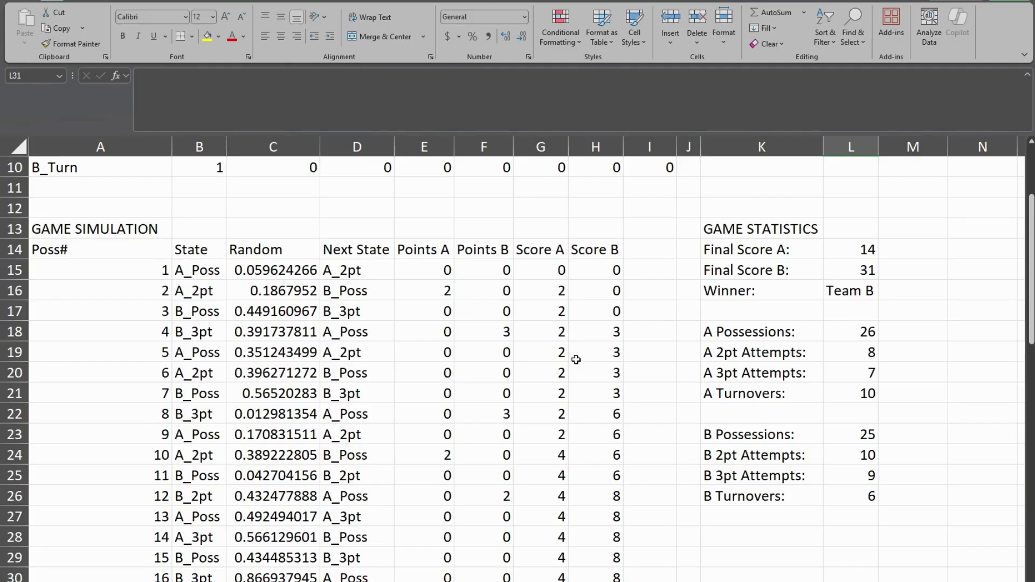
pyautogui.scroll(-6, 221, 385)
pyautogui.scroll(-20, 229, 398)
pyautogui.click(139, 308)
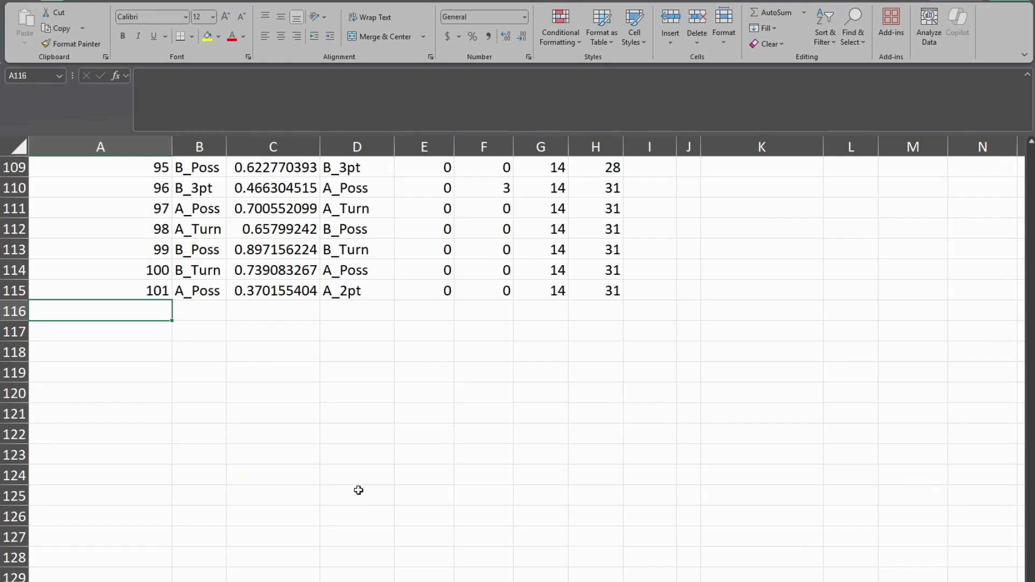
pyautogui.scroll(8, 270, 319)
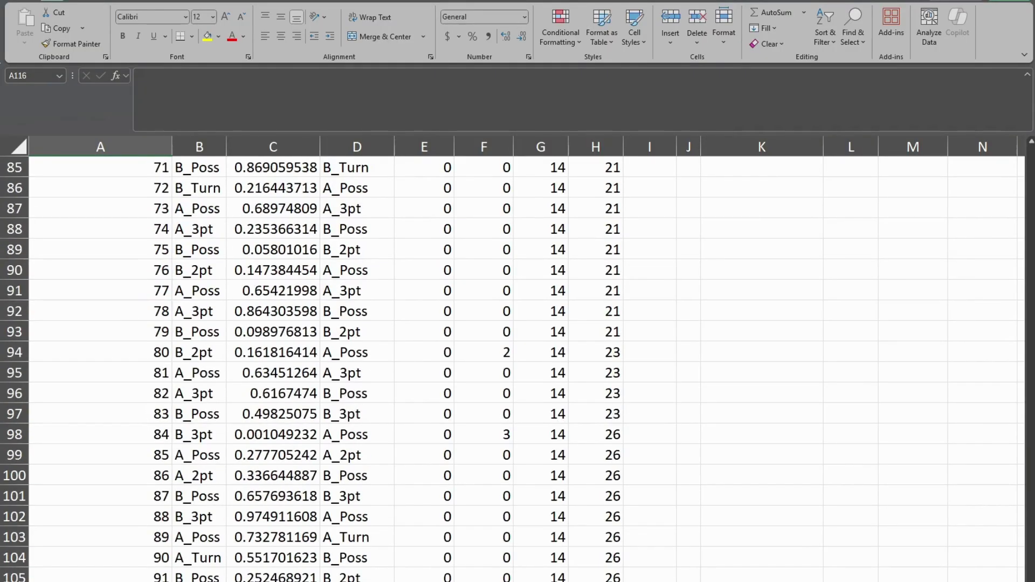
pyautogui.scroll(20, 270, 319)
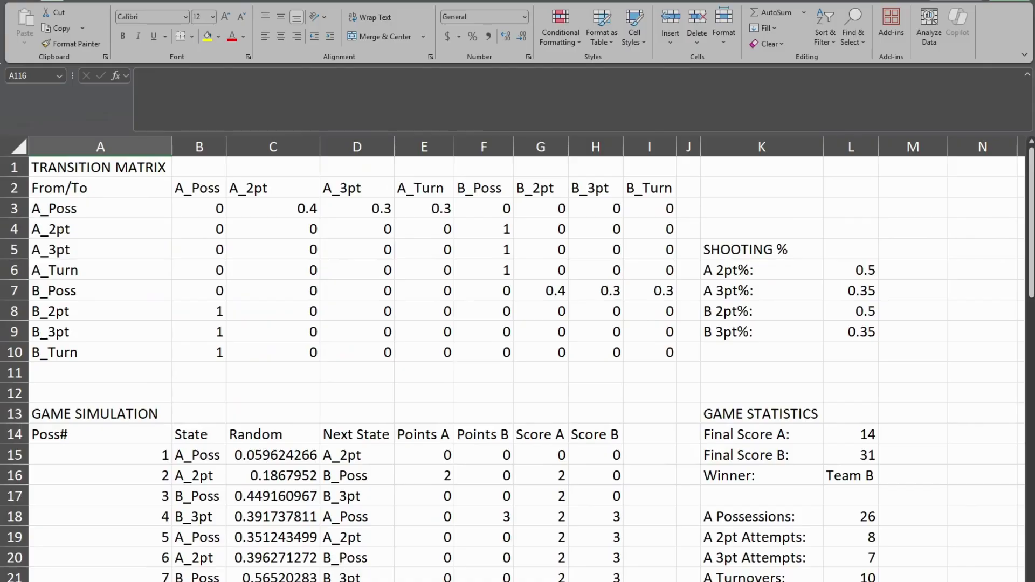
pyautogui.moveTo(81, 187); pyautogui.dragTo(654, 347)
pyautogui.moveTo(141, 227); pyautogui.dragTo(122, 200)
pyautogui.click(131, 209)
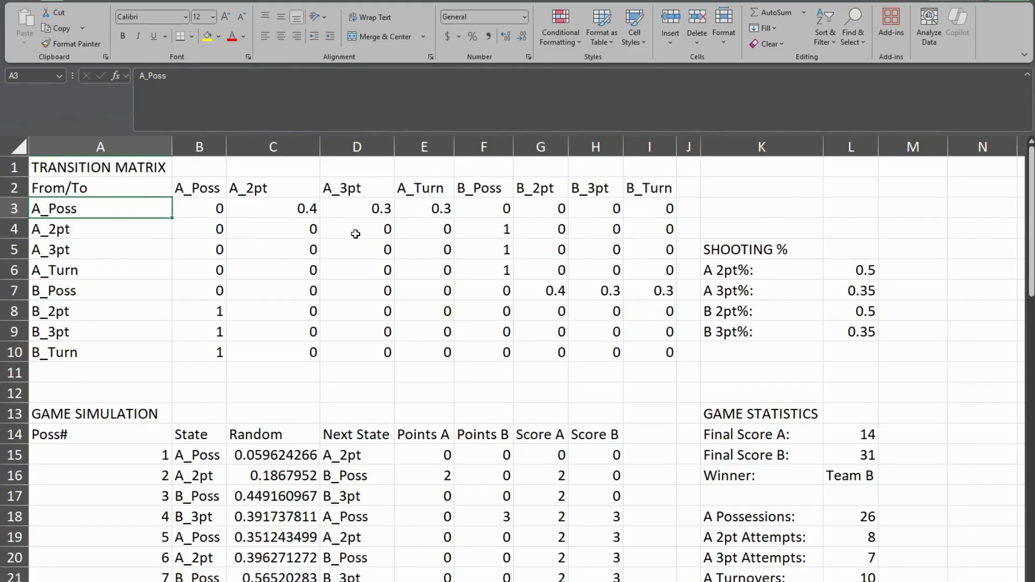
pyautogui.moveTo(664, 188); pyautogui.dragTo(73, 345)
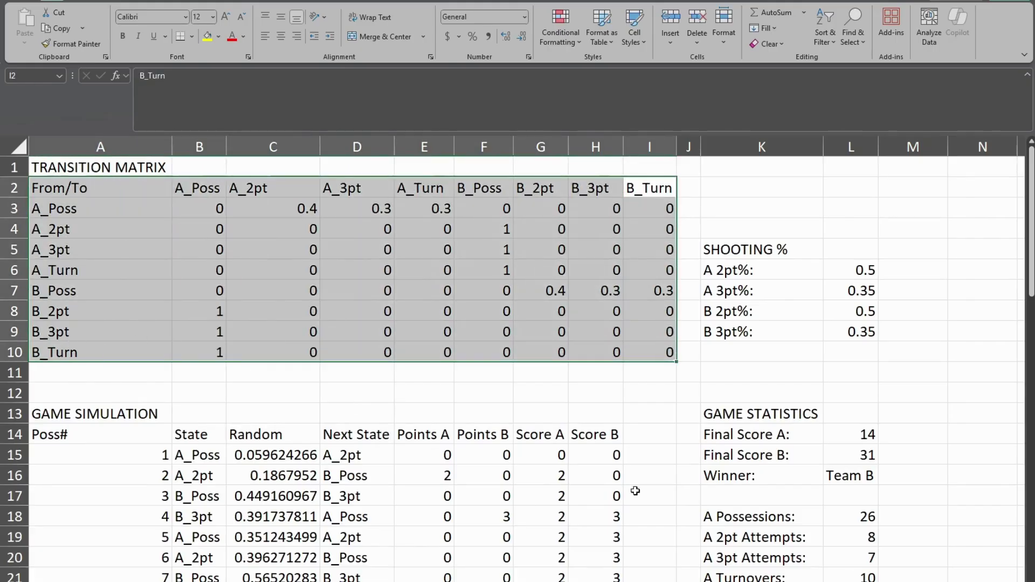
pyautogui.moveTo(735, 253); pyautogui.dragTo(834, 332)
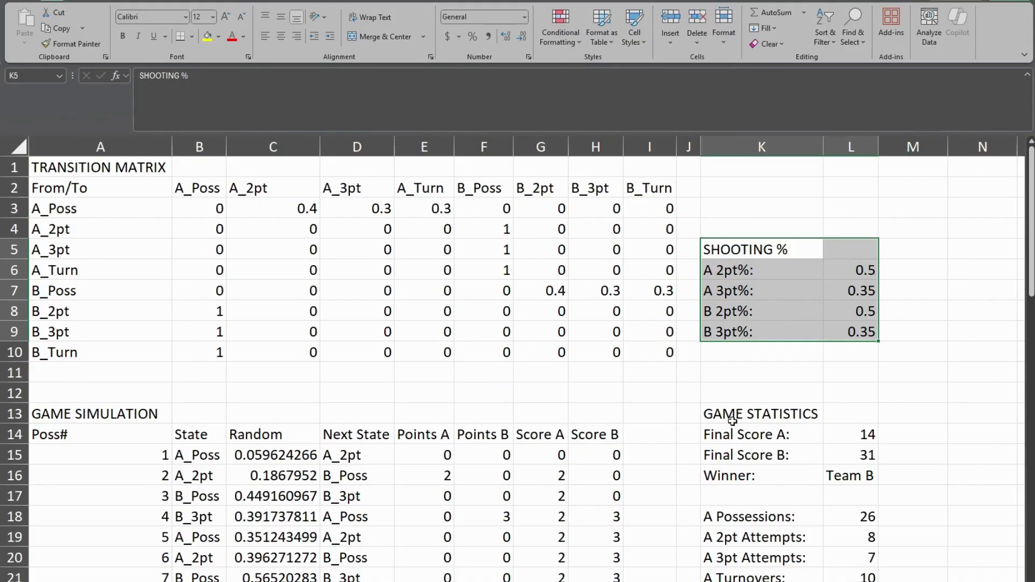
pyautogui.moveTo(739, 426); pyautogui.dragTo(797, 550)
pyautogui.moveTo(261, 347); pyautogui.dragTo(350, 391)
pyautogui.click(136, 303)
pyautogui.moveTo(99, 331); pyautogui.dragTo(593, 504)
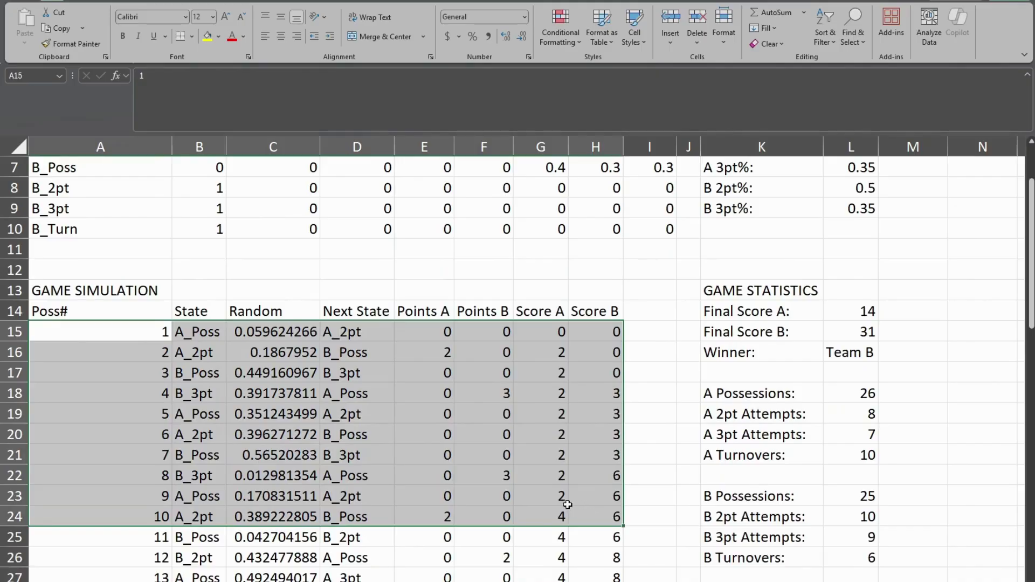
pyautogui.scroll(2, 593, 504)
pyautogui.moveTo(209, 216); pyautogui.dragTo(656, 347)
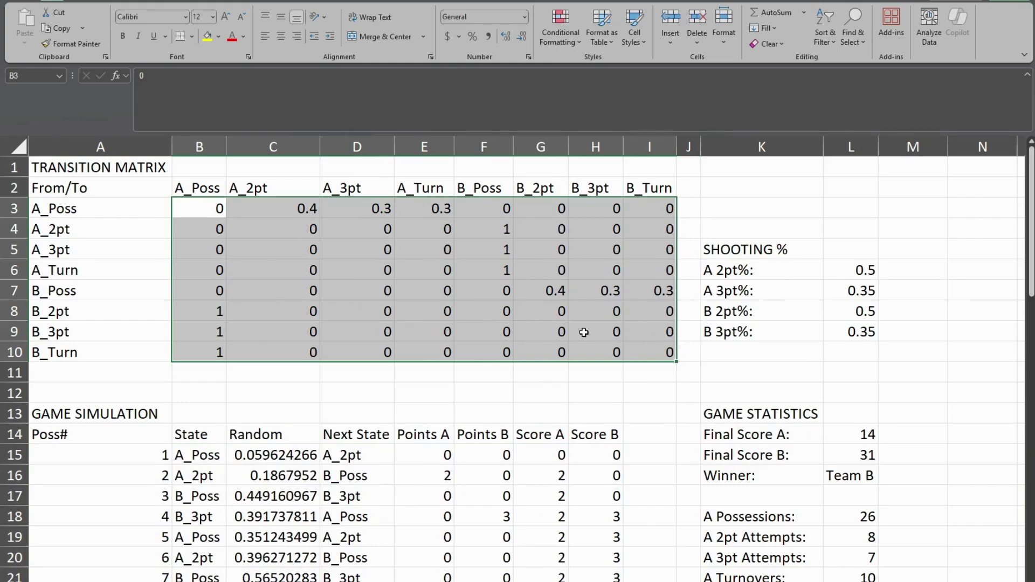
pyautogui.moveTo(728, 271); pyautogui.dragTo(873, 332)
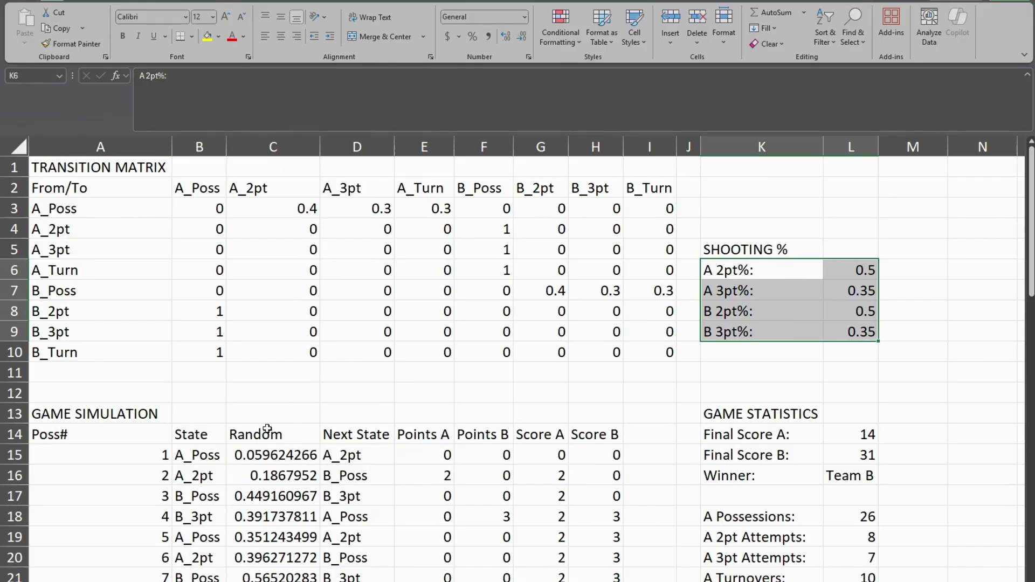
pyautogui.click(205, 450)
pyautogui.scroll(-3, 167, 457)
pyautogui.scroll(-12, 167, 458)
pyautogui.scroll(-13, 202, 414)
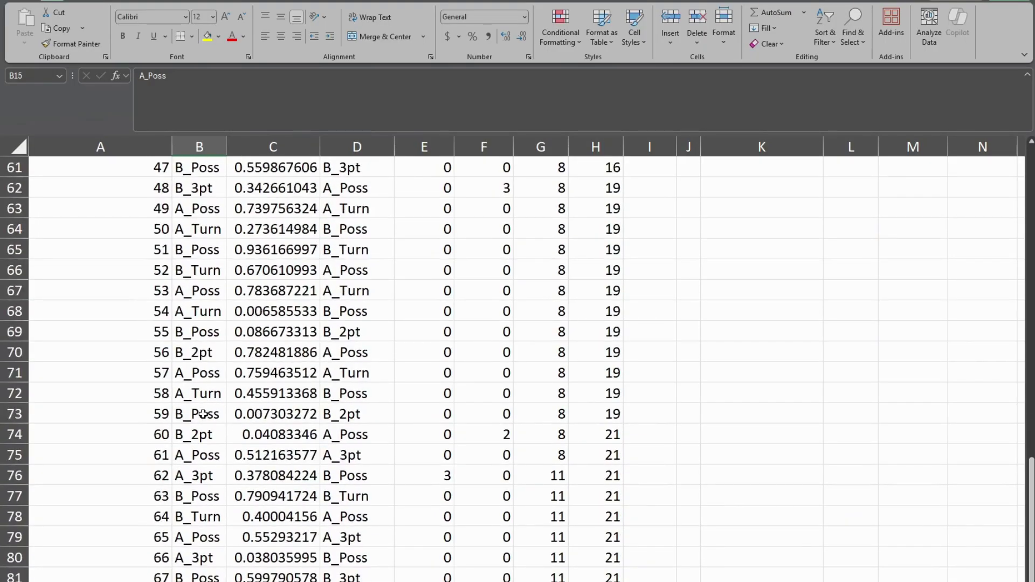
pyautogui.scroll(18, 254, 422)
pyautogui.scroll(10, 570, 433)
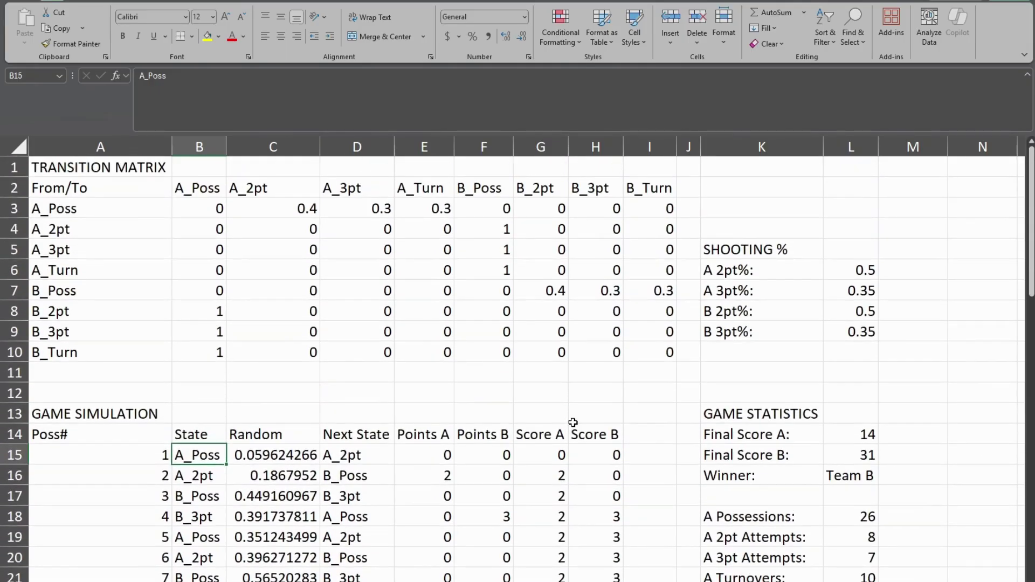
pyautogui.click(572, 389)
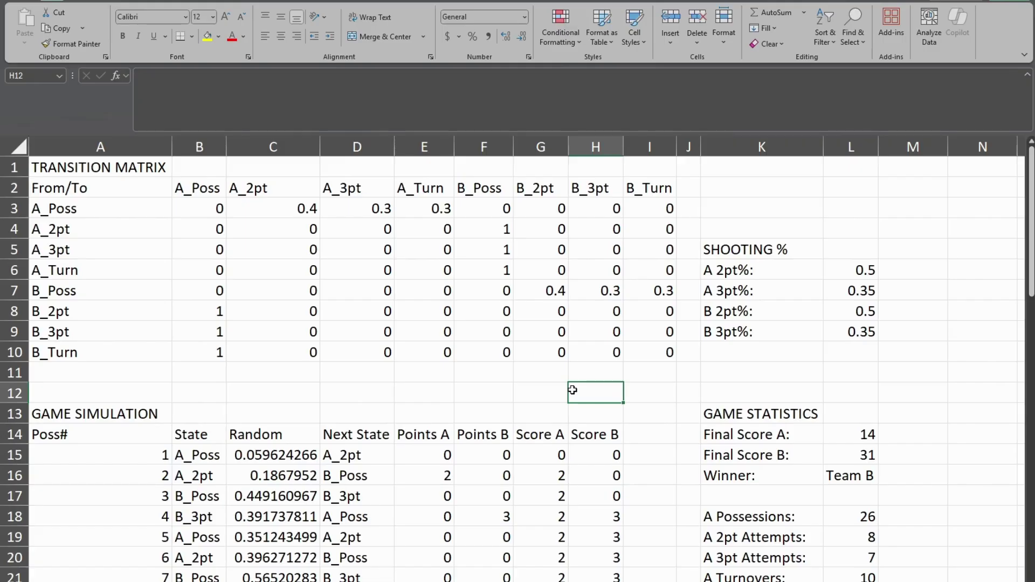